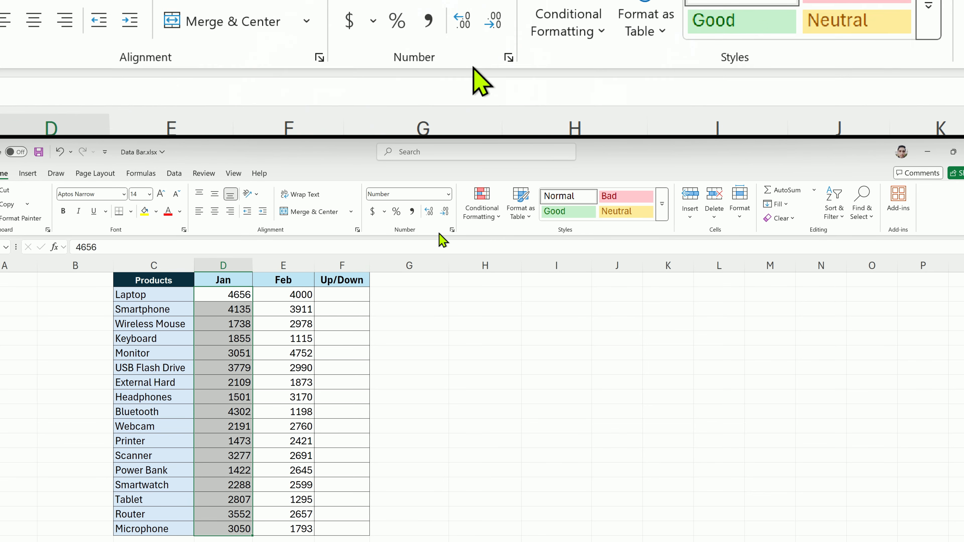
Start a new icon set formatting rule for the selected Jan values, using the 3 Arrows (Colored) icon style
left_click(500, 215)
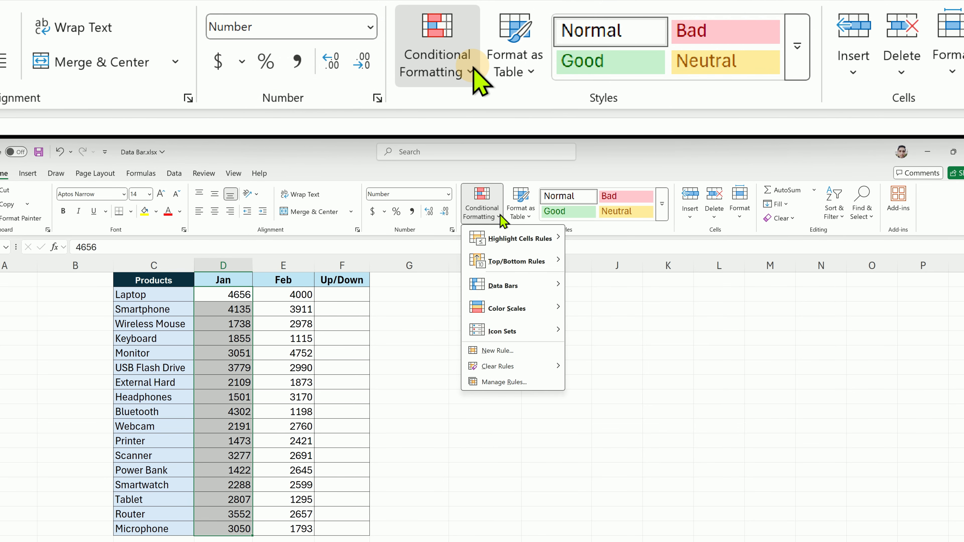
mouse_move(545, 332)
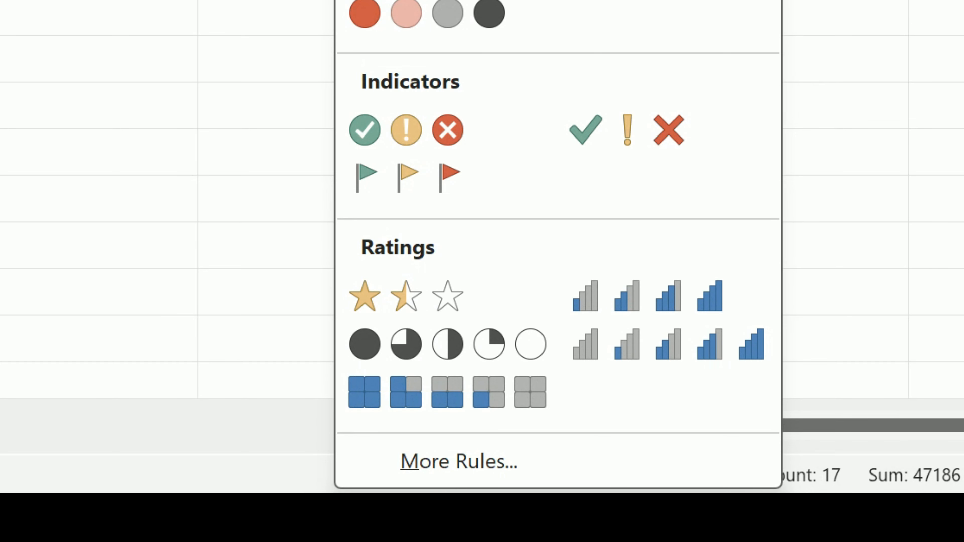
left_click(497, 468)
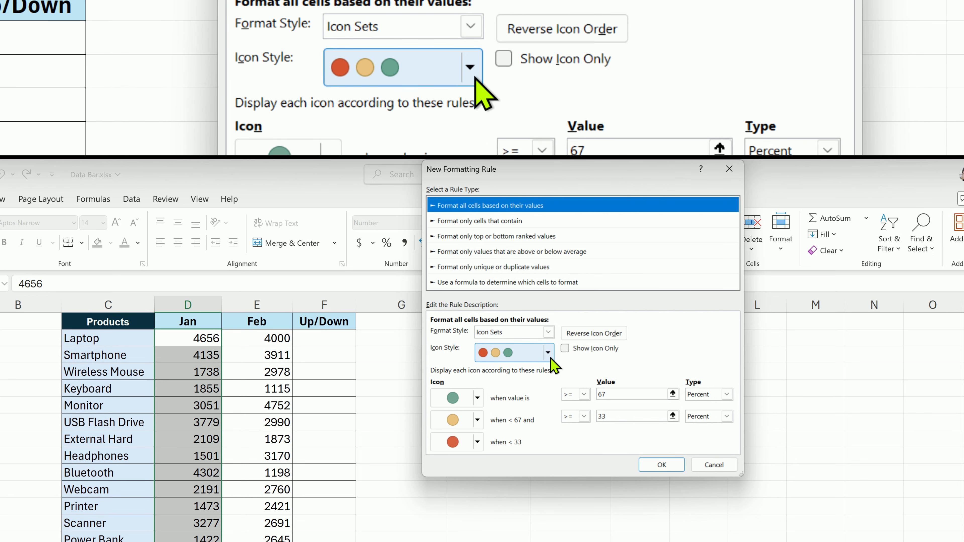
left_click(548, 353)
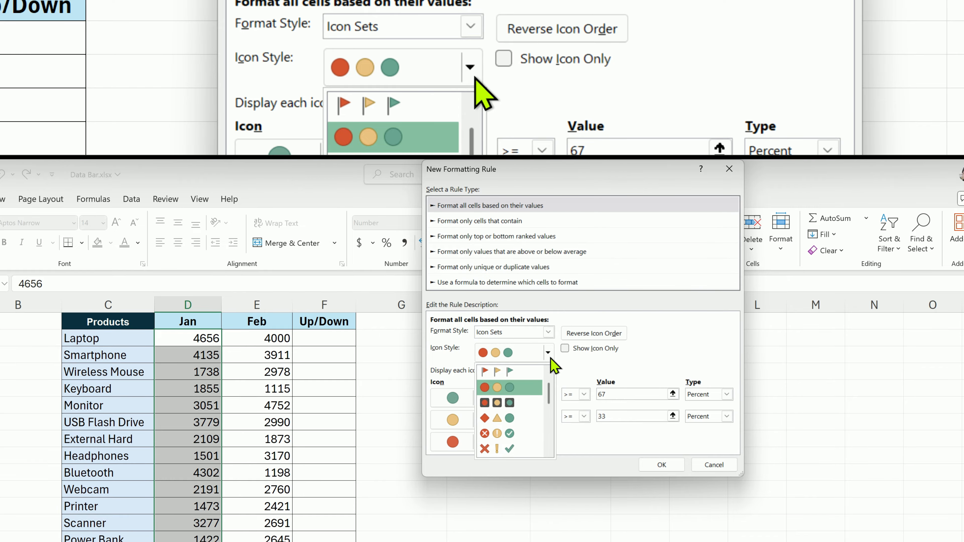
scroll(529, 407, "up", 1)
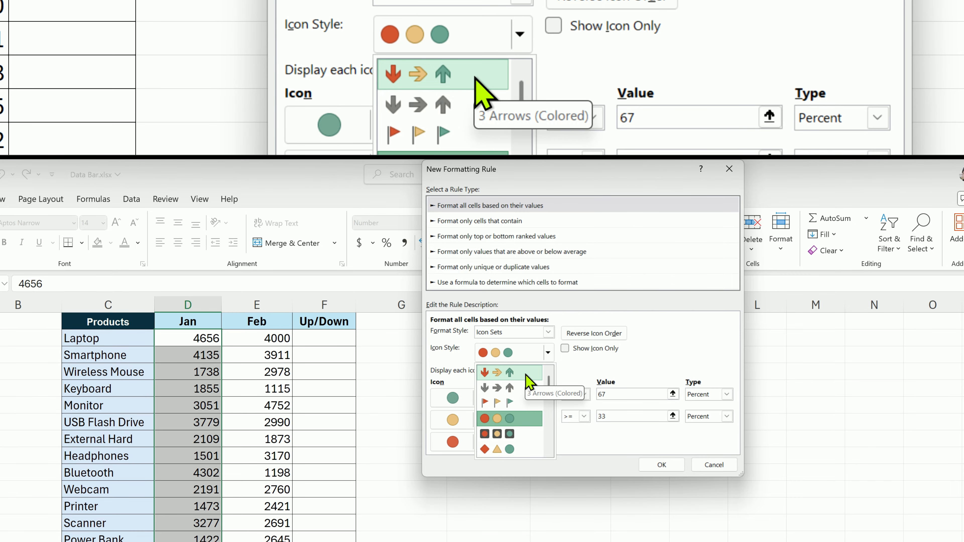
left_click(548, 353)
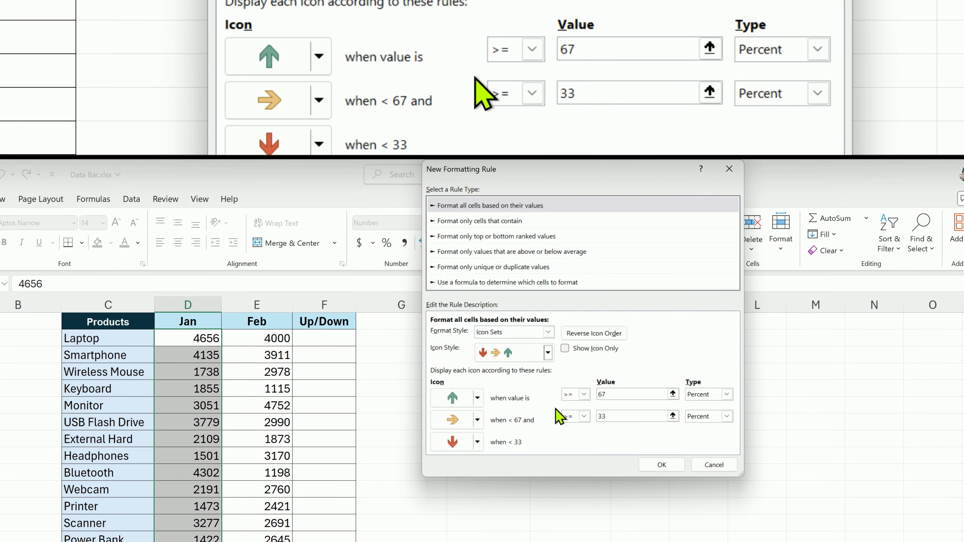
Make the green up arrow's threshold a Number, shown for values >= 3000
left_click(727, 395)
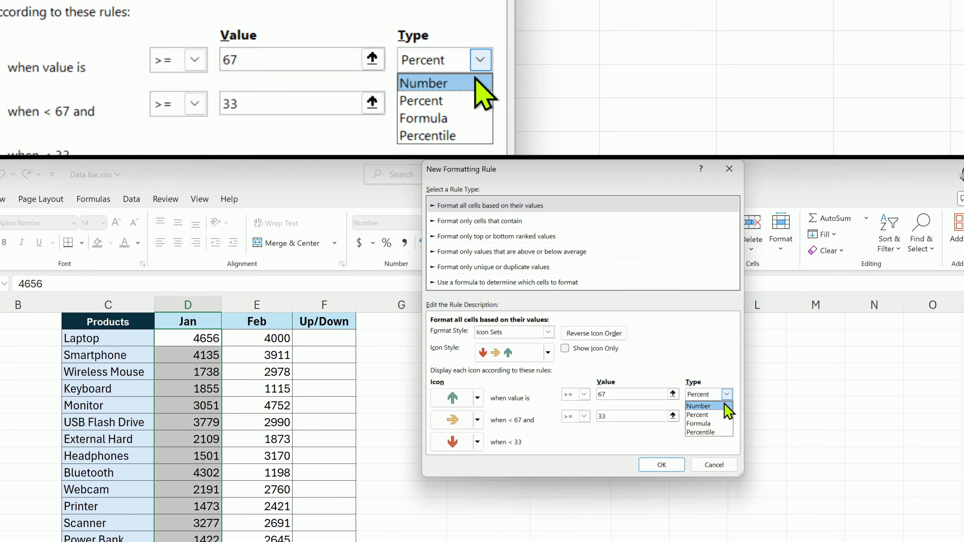
left_click(724, 405)
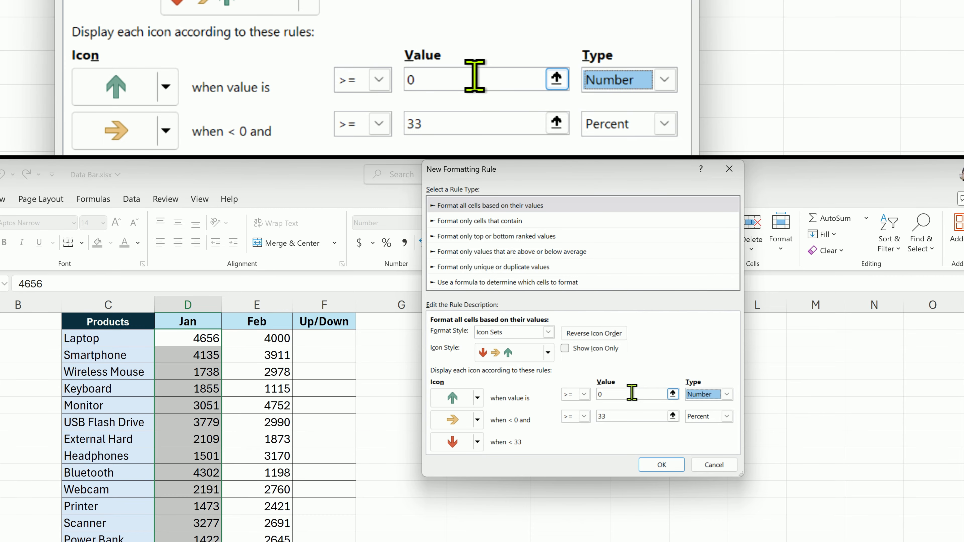
double_click(632, 394)
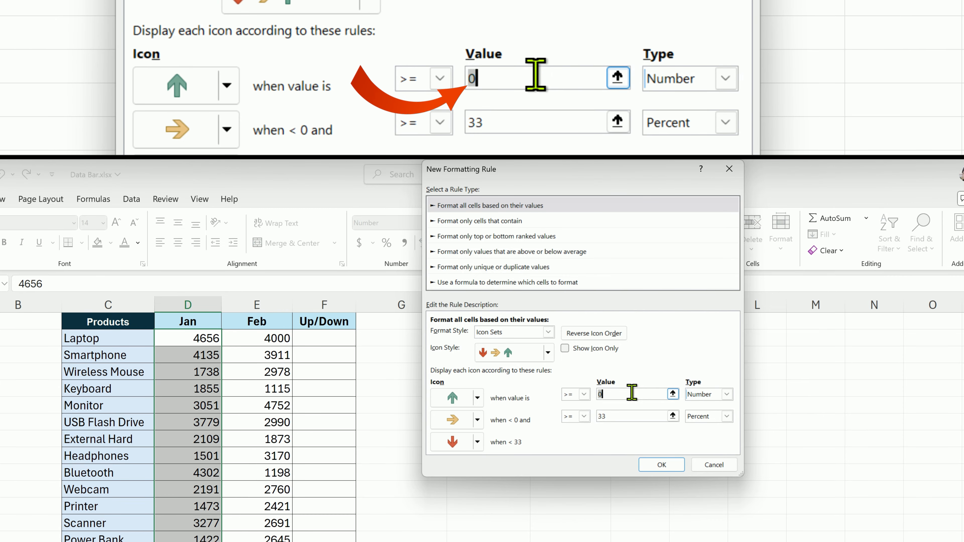
type("30")
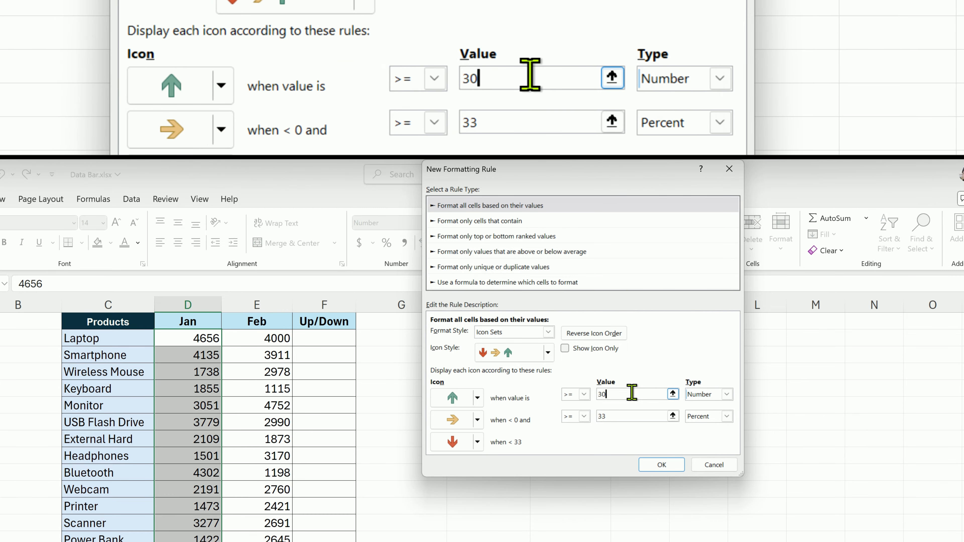
type("00")
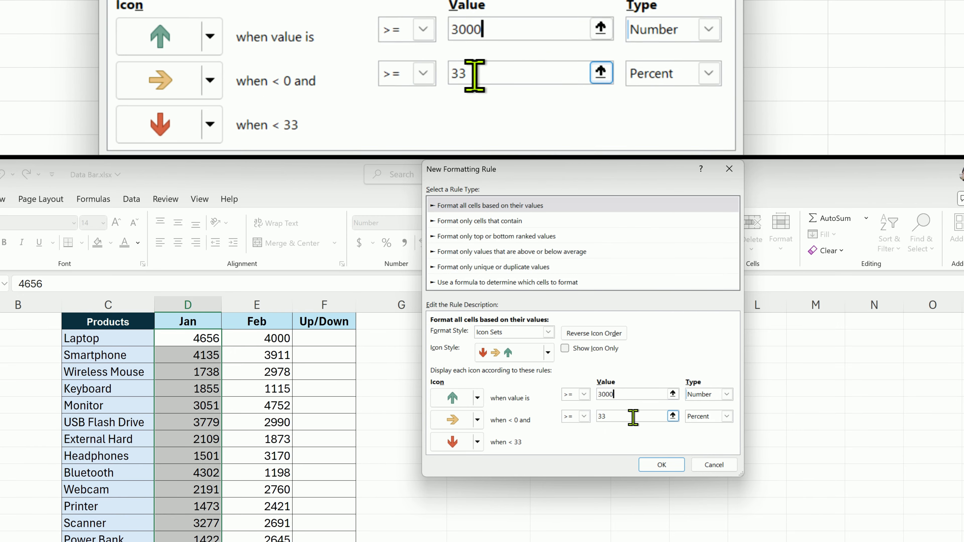
Make the yellow arrow's threshold a Number, shown for values >= 2000, and apply the rule to the Jan values
left_click(727, 417)
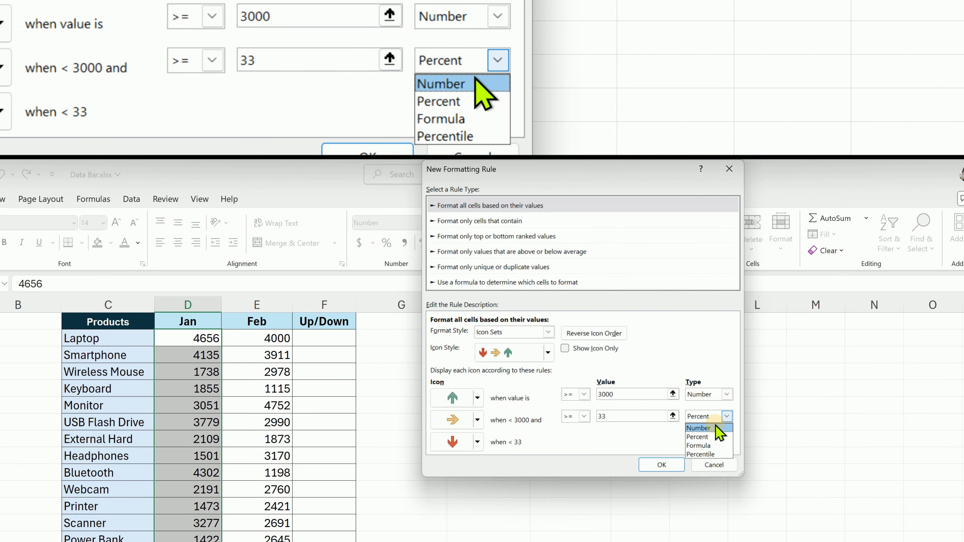
left_click(716, 426)
double_click(605, 417)
type("0")
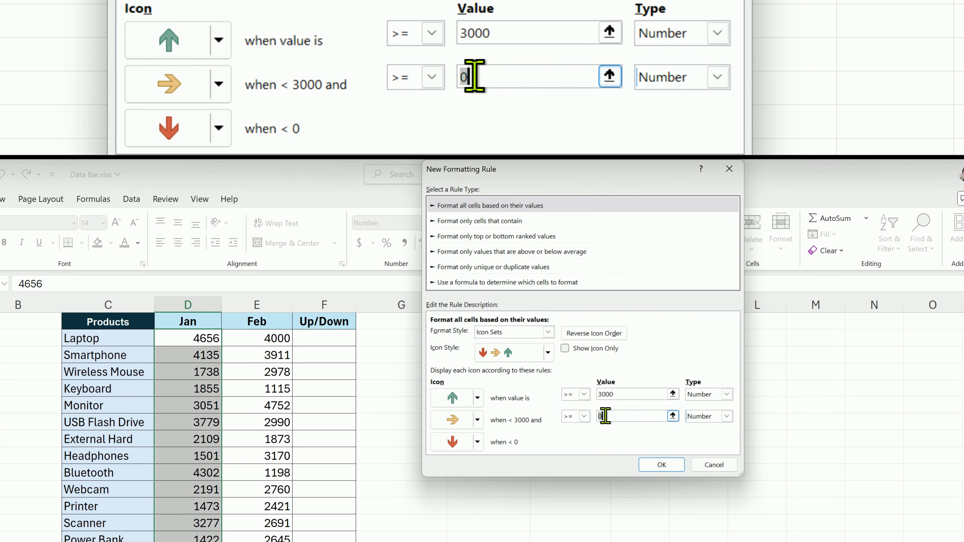
type("2000")
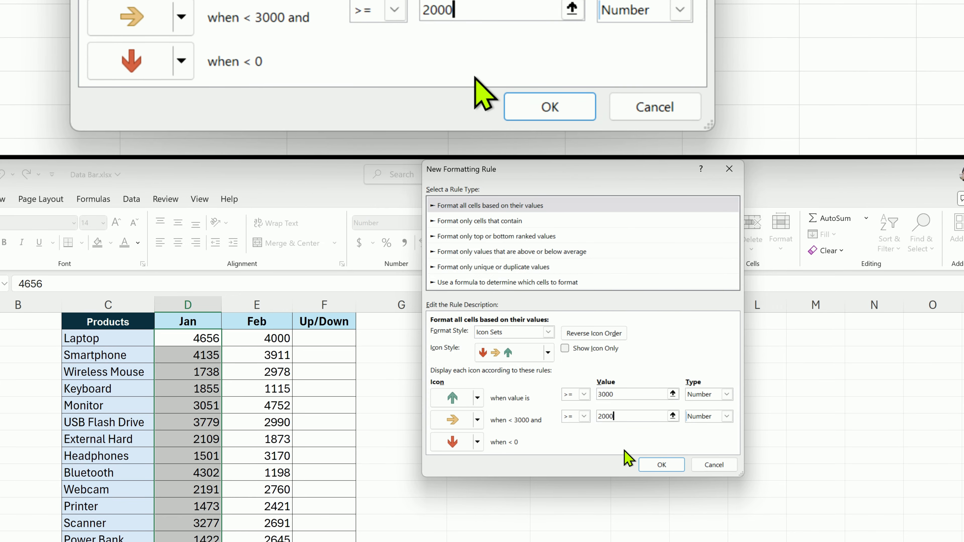
left_click(650, 464)
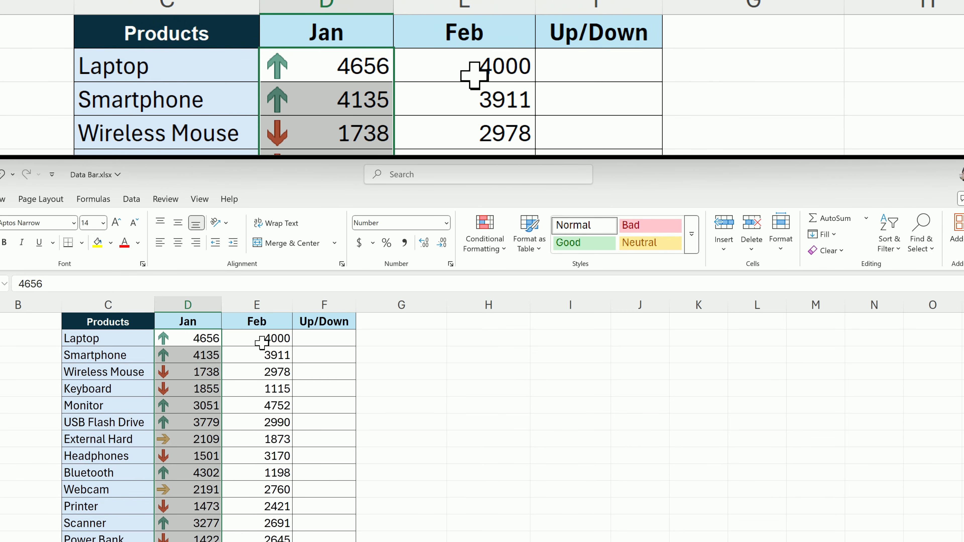
Apply the 3 Traffic Lights (Unrimmed) icon set to all product values in the Feb column
left_click_drag(262, 343, 263, 541)
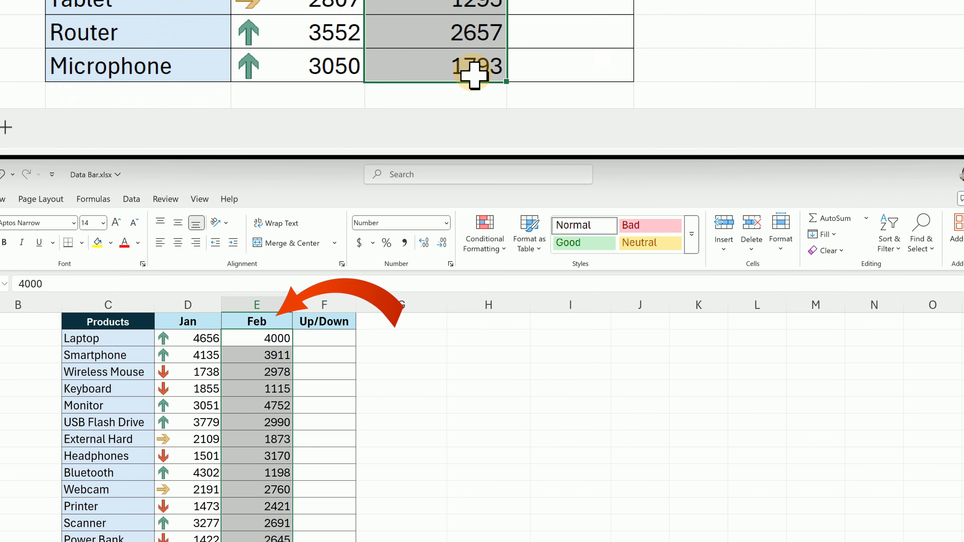
left_click(479, 240)
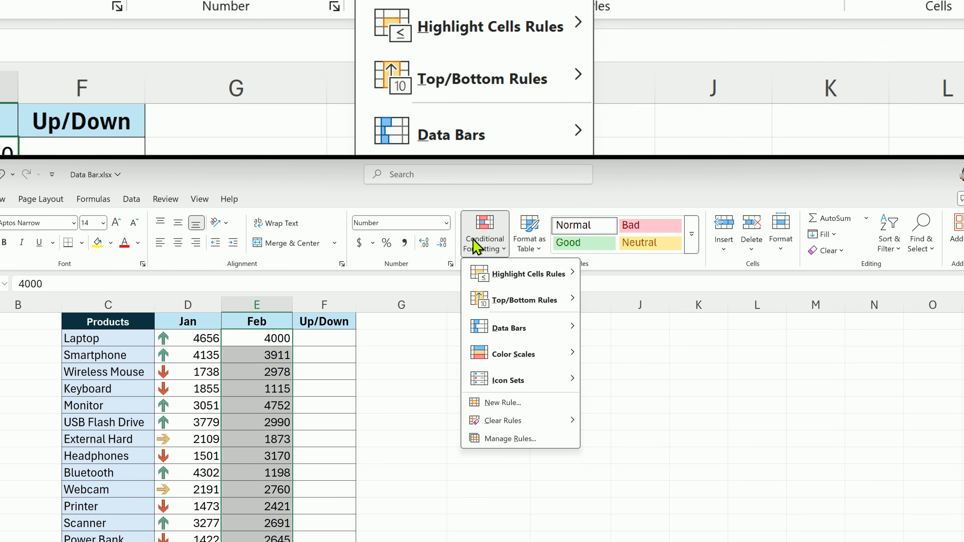
mouse_move(546, 384)
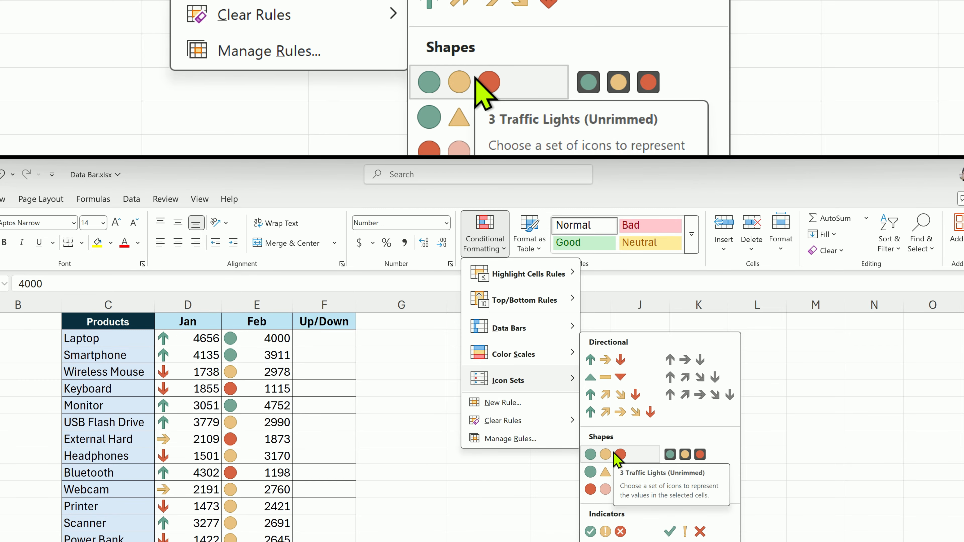
left_click(615, 454)
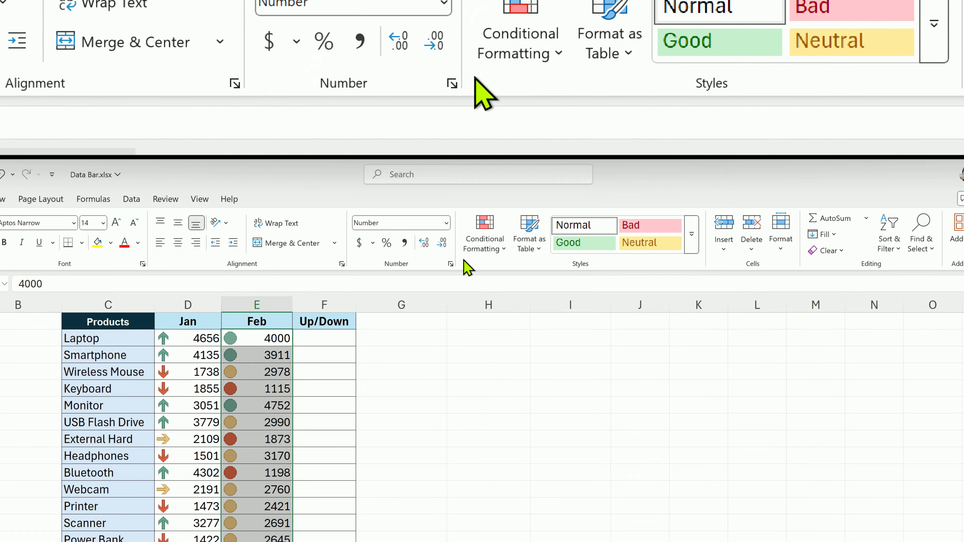
Open the Feb column's icon set rule for editing and change its icon style to the four black, red, yellow and green circles
left_click(485, 233)
left_click(558, 440)
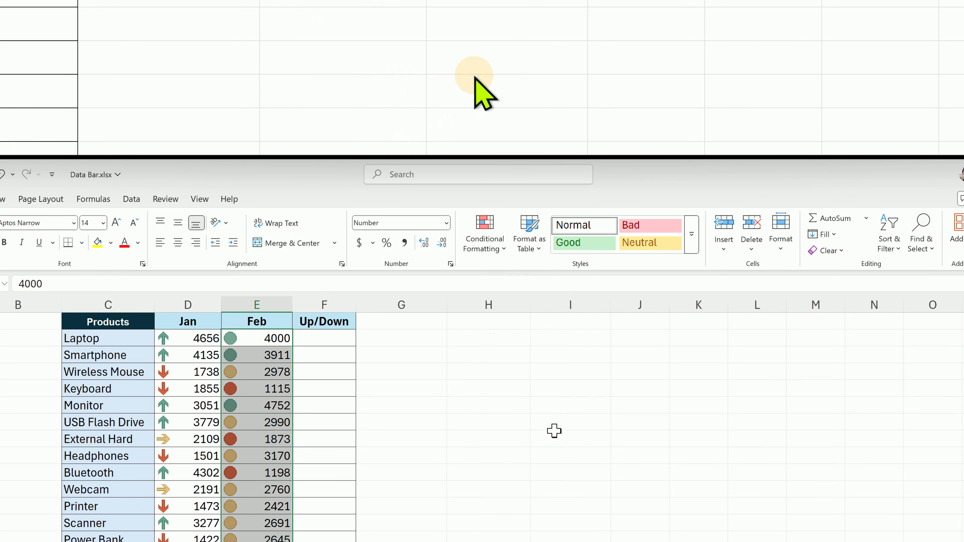
left_click(452, 283)
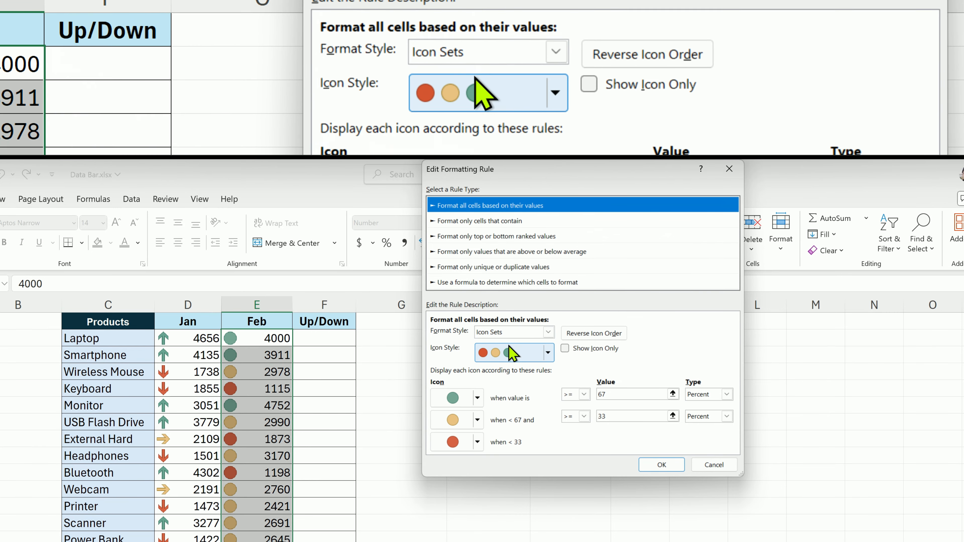
left_click(542, 355)
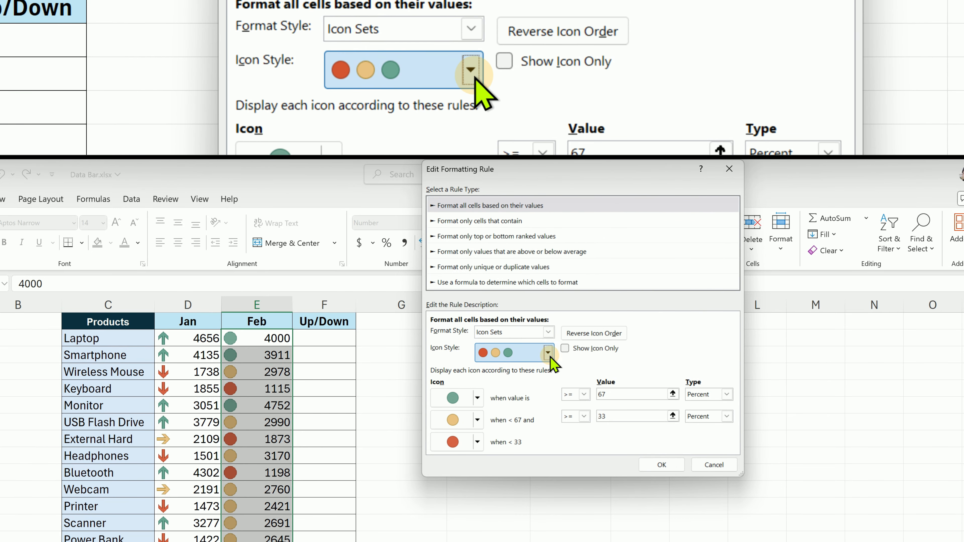
left_click(546, 354)
scroll(544, 420, "down", 4)
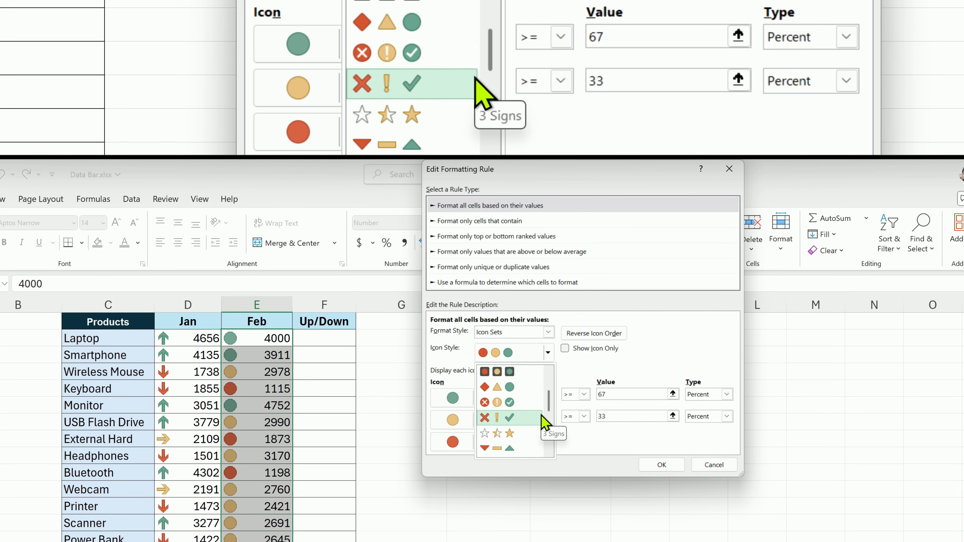
left_click(517, 371)
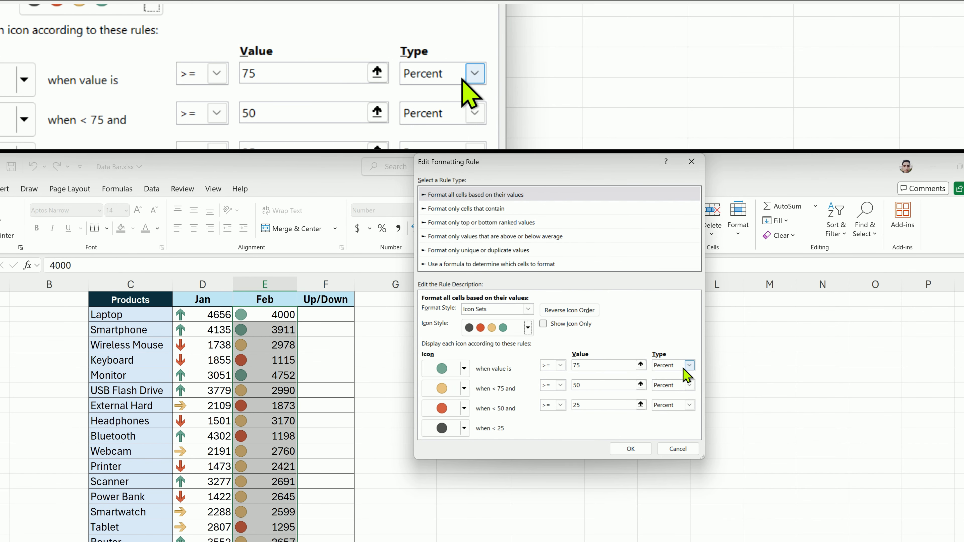
Make the green circle's threshold a Number, shown for values >= 4000
left_click(667, 376)
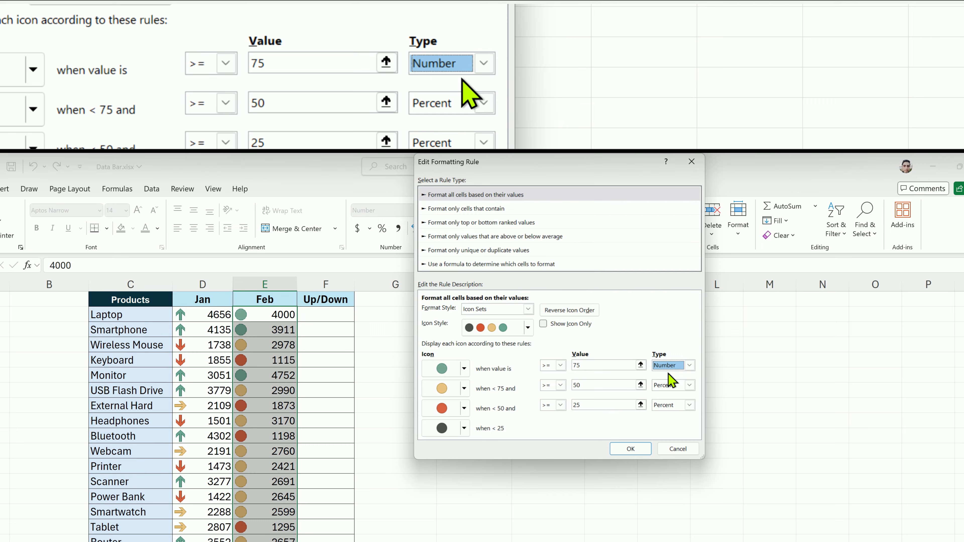
left_click(598, 365)
type("4000")
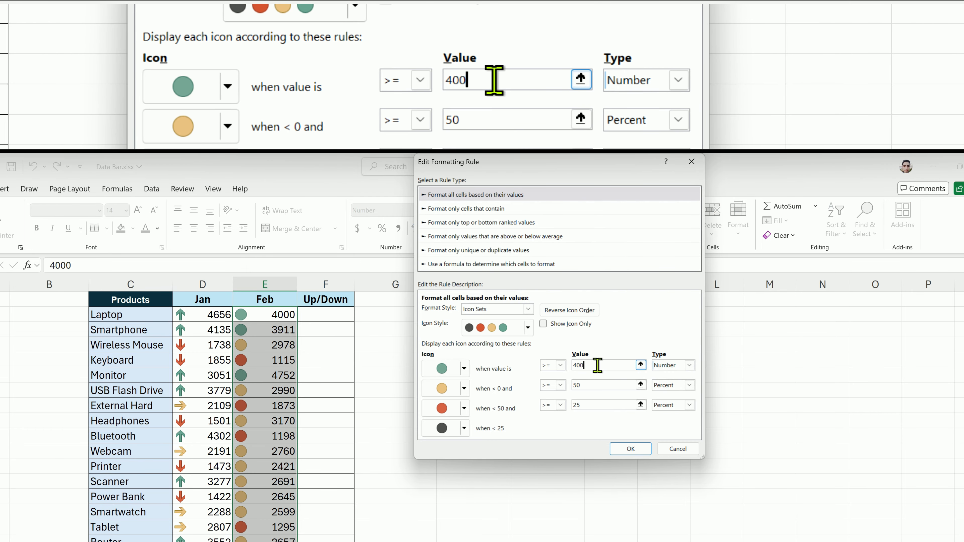
Make the yellow circle's threshold a Number, shown for values >= 3000
left_click(689, 385)
left_click(662, 394)
left_click(610, 384)
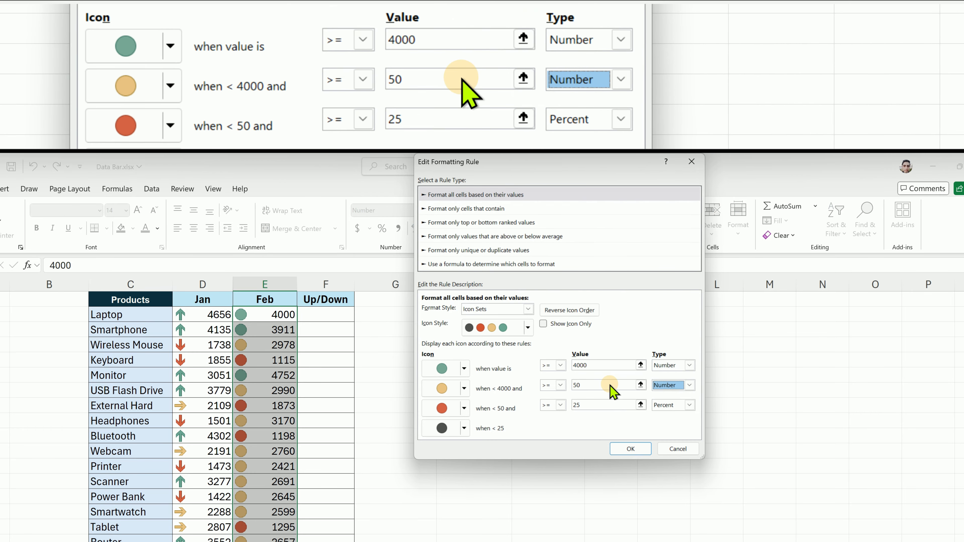
left_click(609, 384)
type("3")
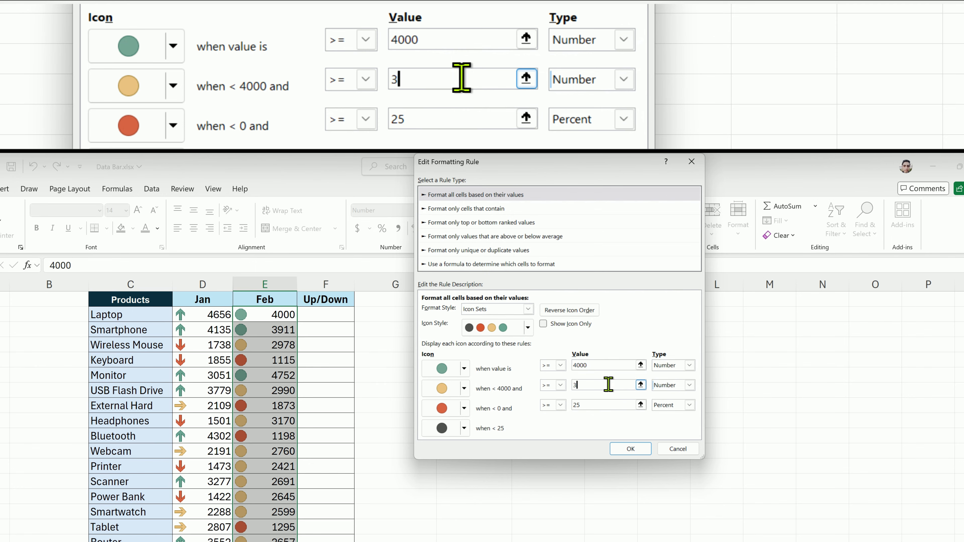
type("000")
Make the red circle's threshold a Number, shown for values >= 2000, and apply the edited rule to the Feb values
left_click(689, 404)
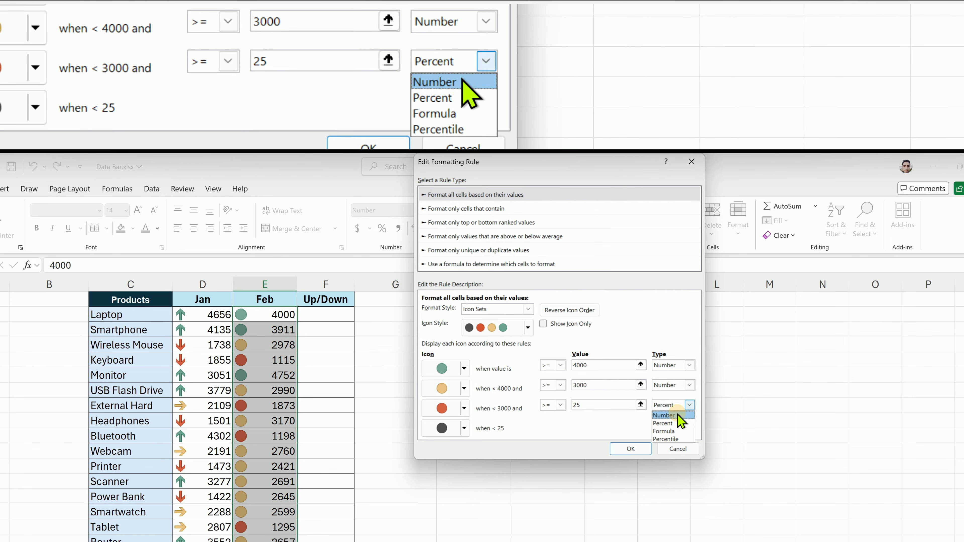
left_click(678, 415)
double_click(599, 406)
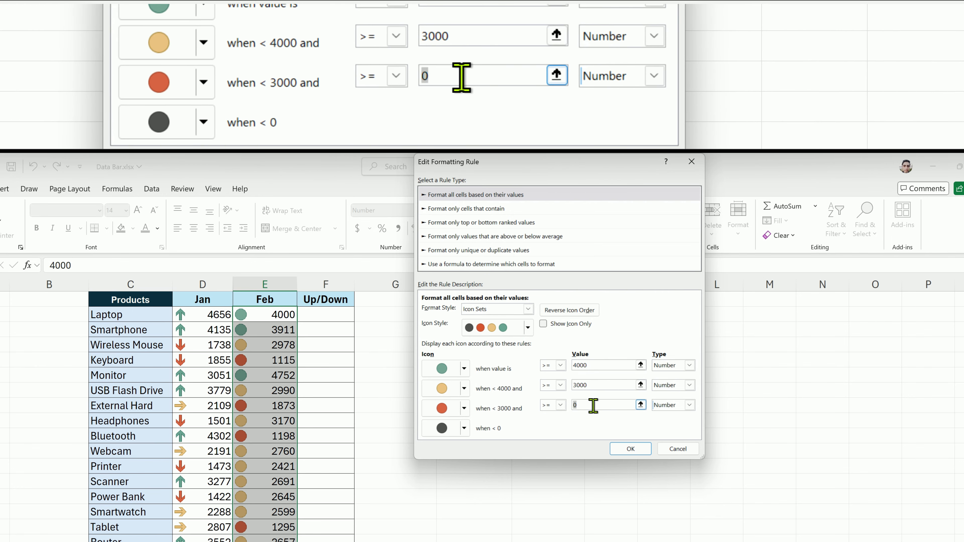
type("2000")
left_click(628, 449)
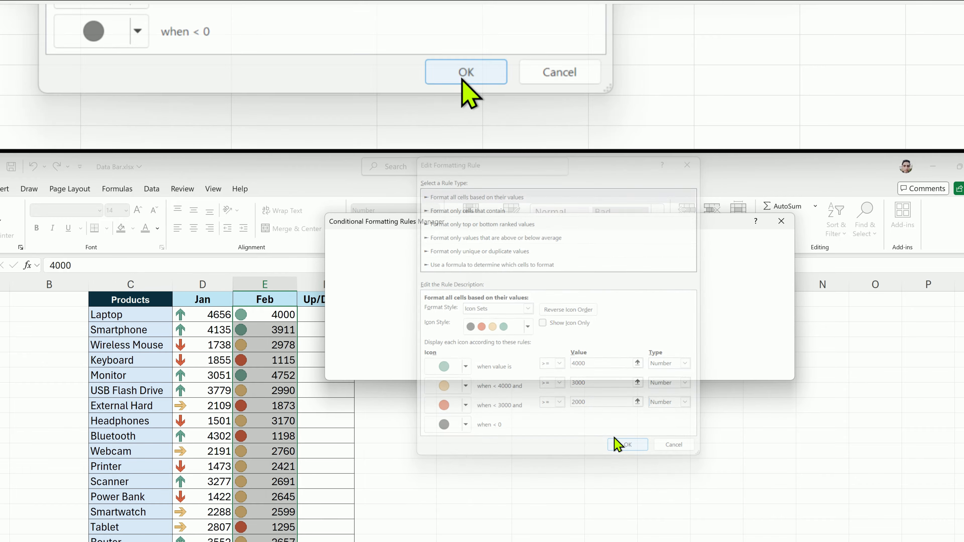
left_click(663, 369)
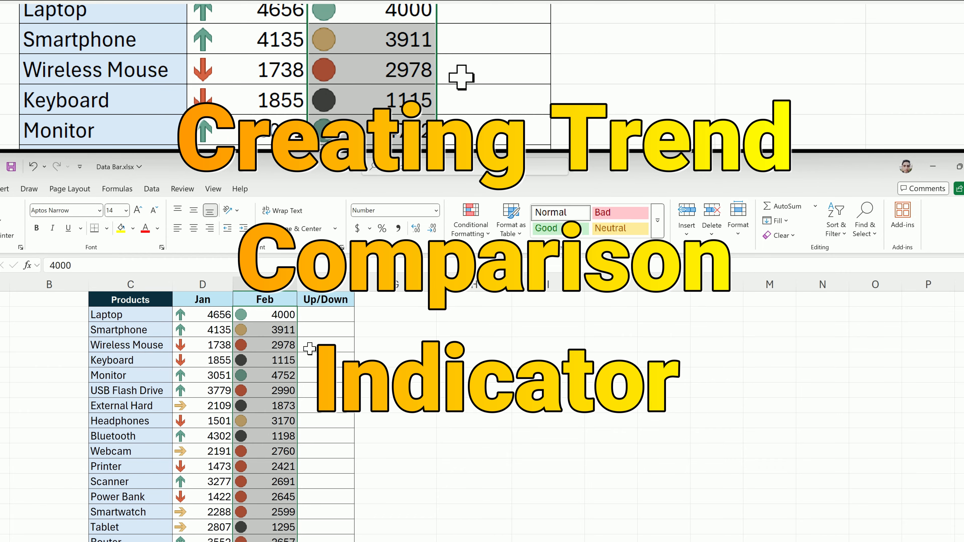
left_click(229, 317)
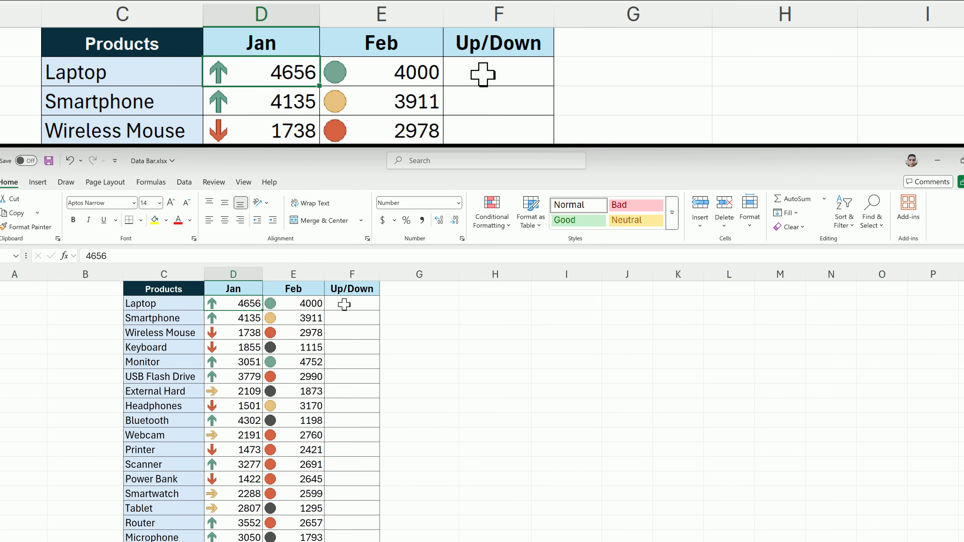
left_click_drag(344, 304, 350, 536)
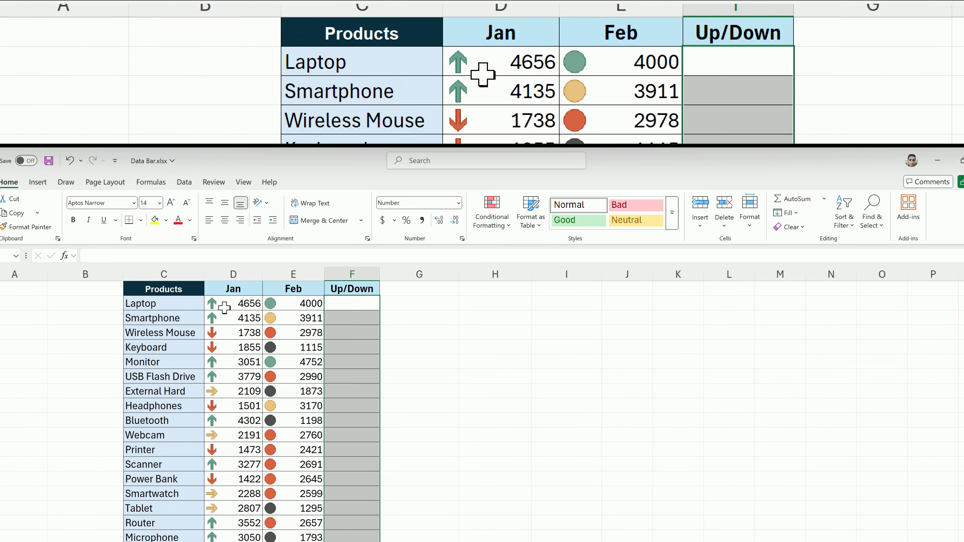
left_click_drag(231, 304, 307, 532)
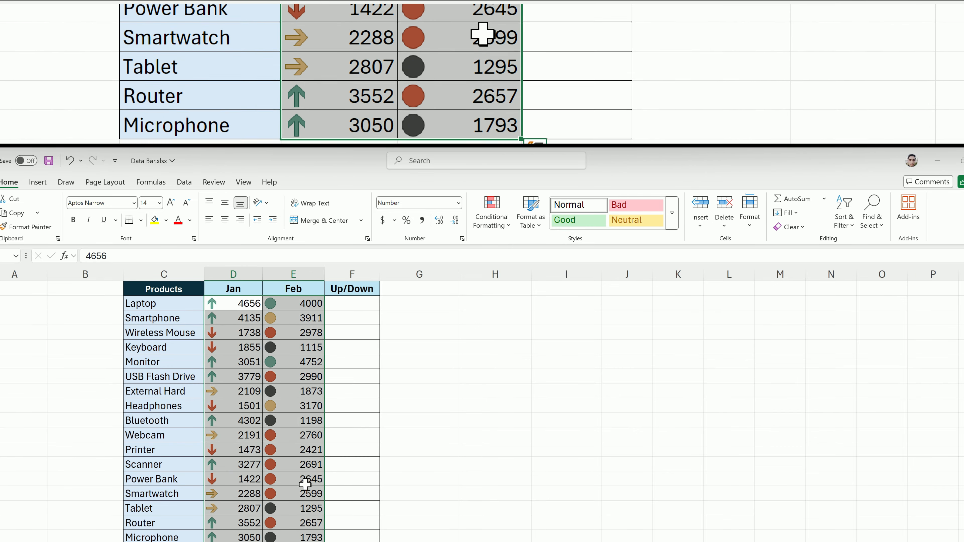
Clear the conditional formatting rules from the Jan and Feb values
left_click(489, 219)
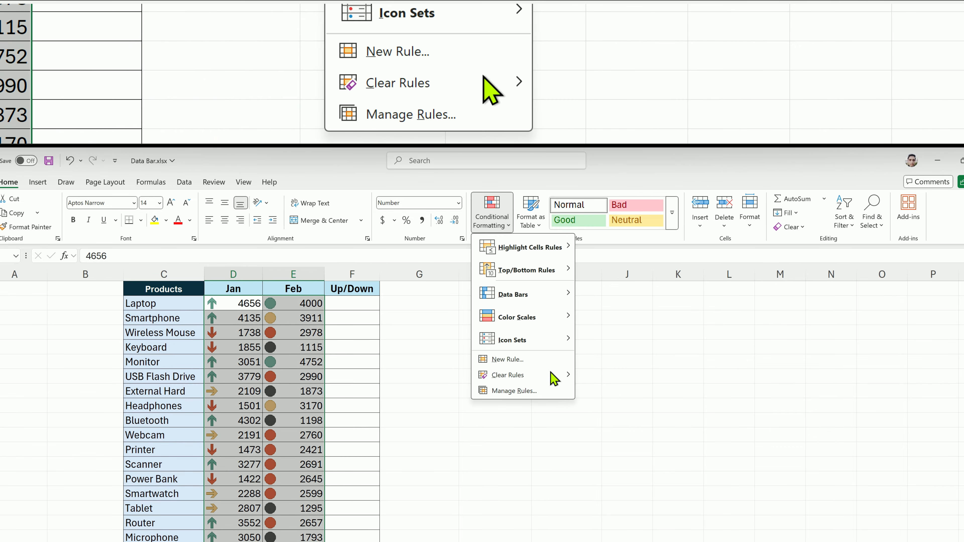
mouse_move(561, 376)
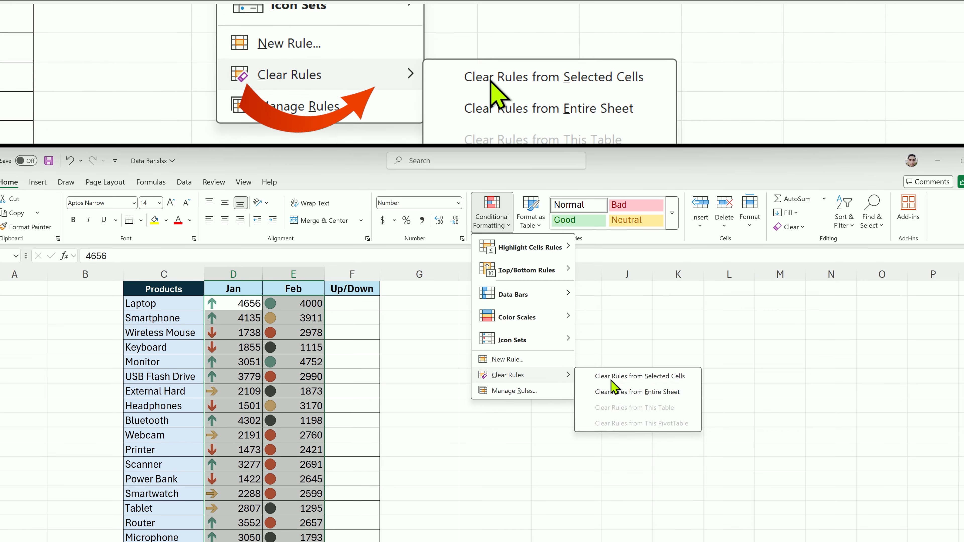
left_click(617, 390)
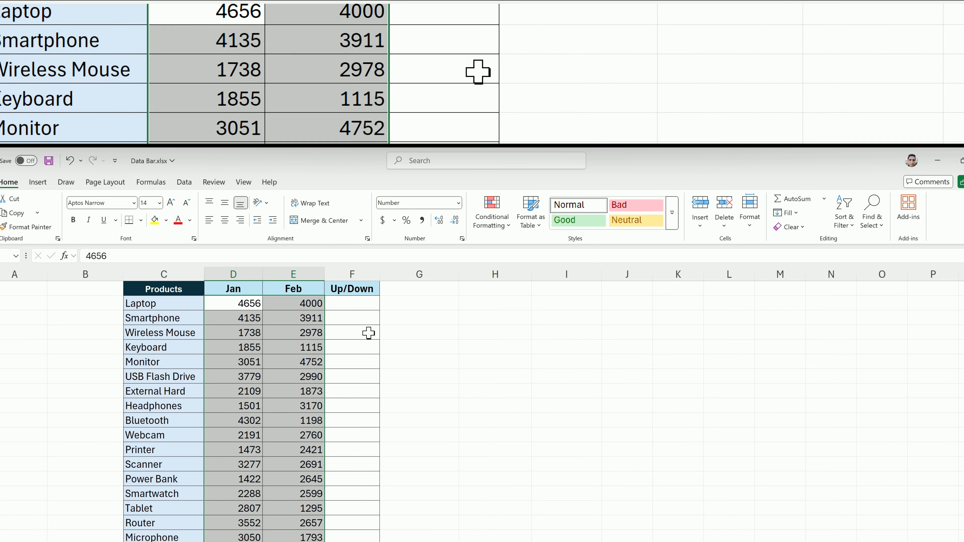
Calculate the Laptop's Up/Down value with =E2-D2 and fill the formula down to the Microphone row
left_click(354, 289)
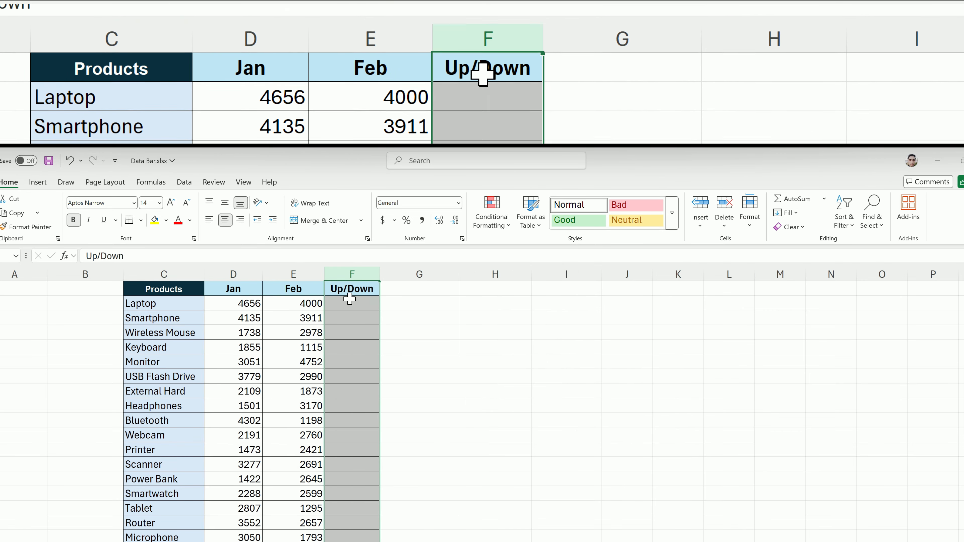
left_click(350, 300)
double_click(349, 306)
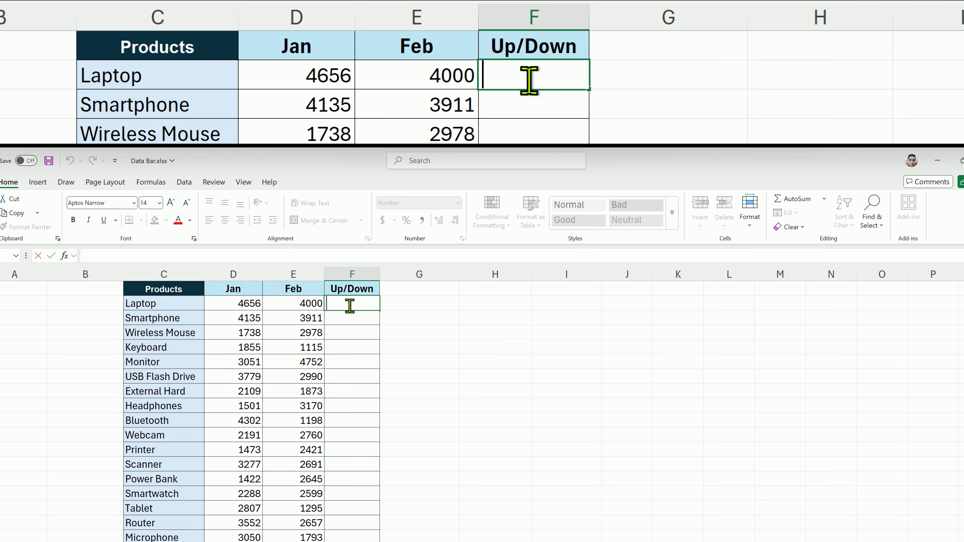
type("=")
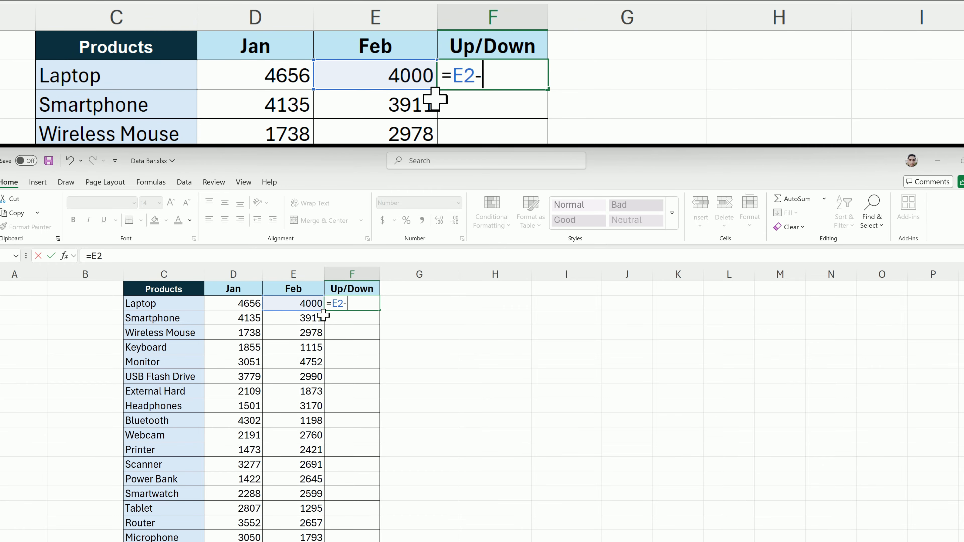
left_click(248, 306)
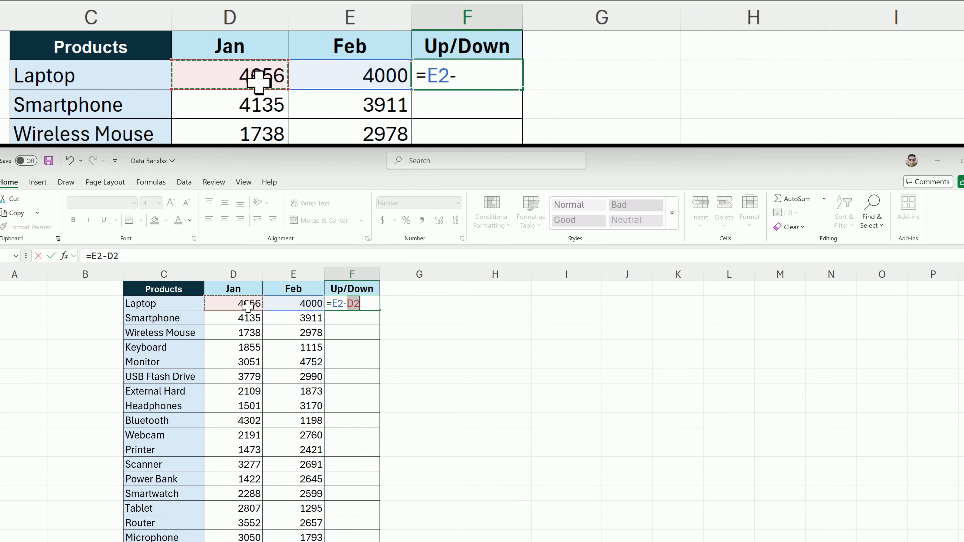
key("Return")
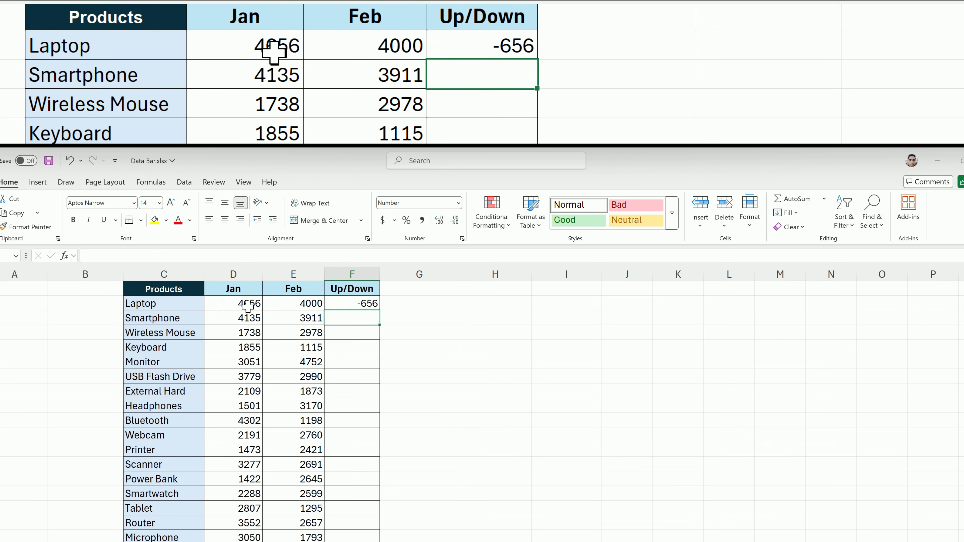
left_click(351, 306)
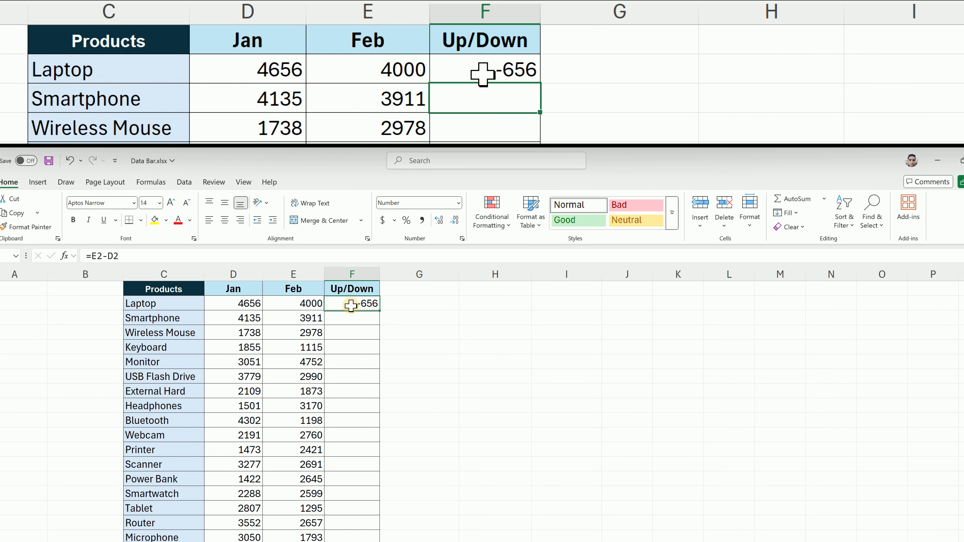
double_click(380, 310)
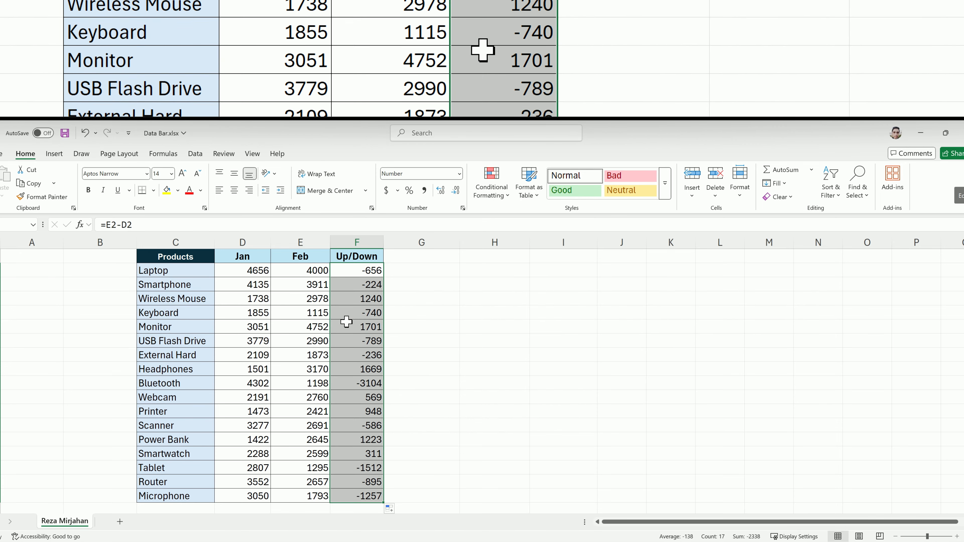
Start a custom icon set rule for the Up/Down values using the red triangle, yellow dash and green triangle style
left_click(494, 196)
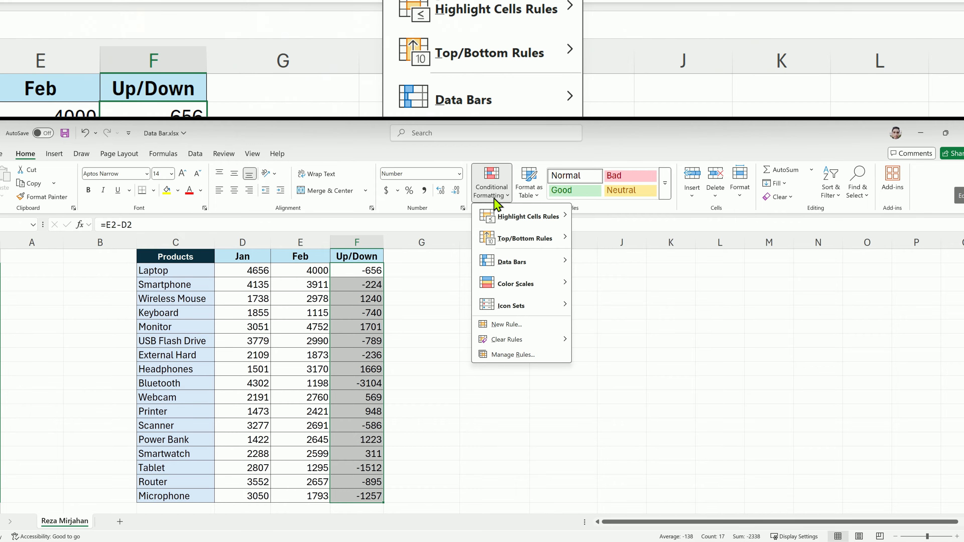
mouse_move(556, 306)
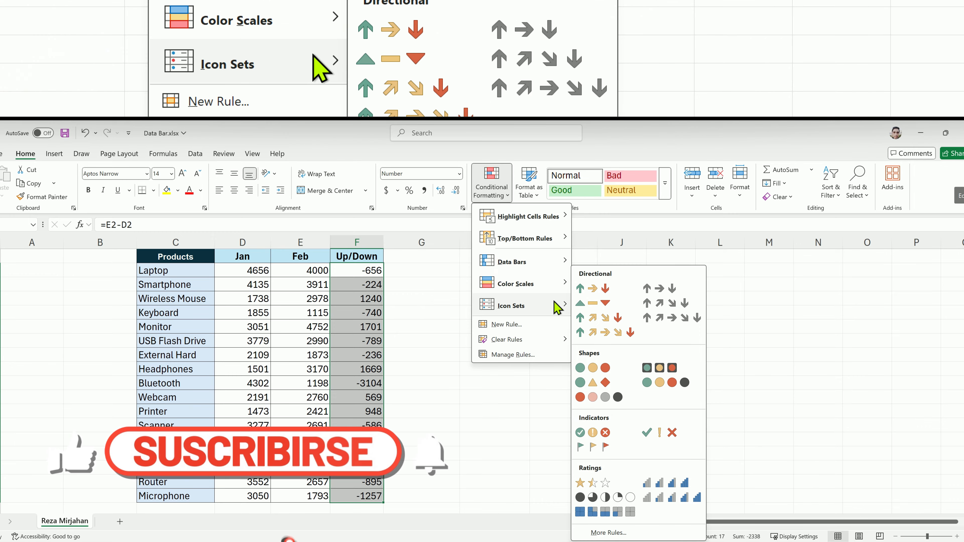
left_click(608, 533)
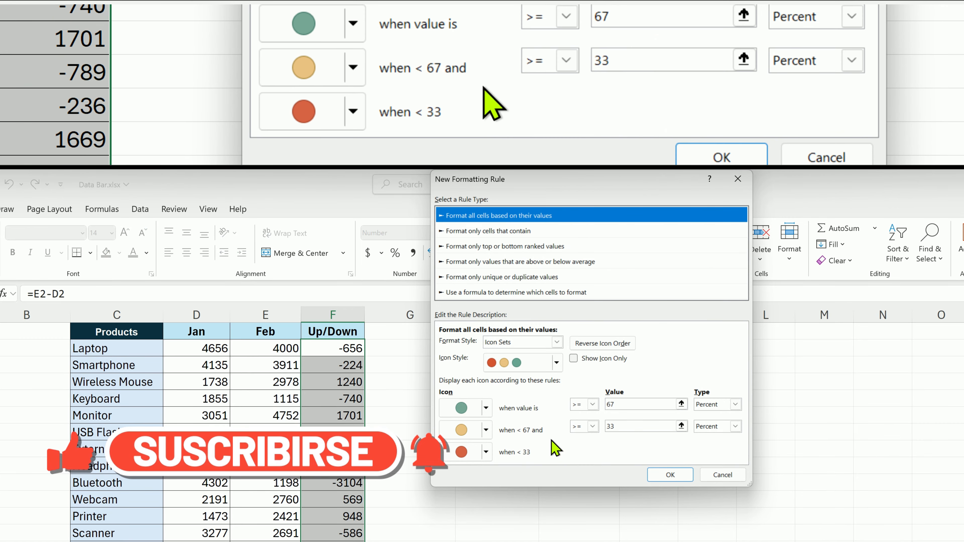
left_click(556, 364)
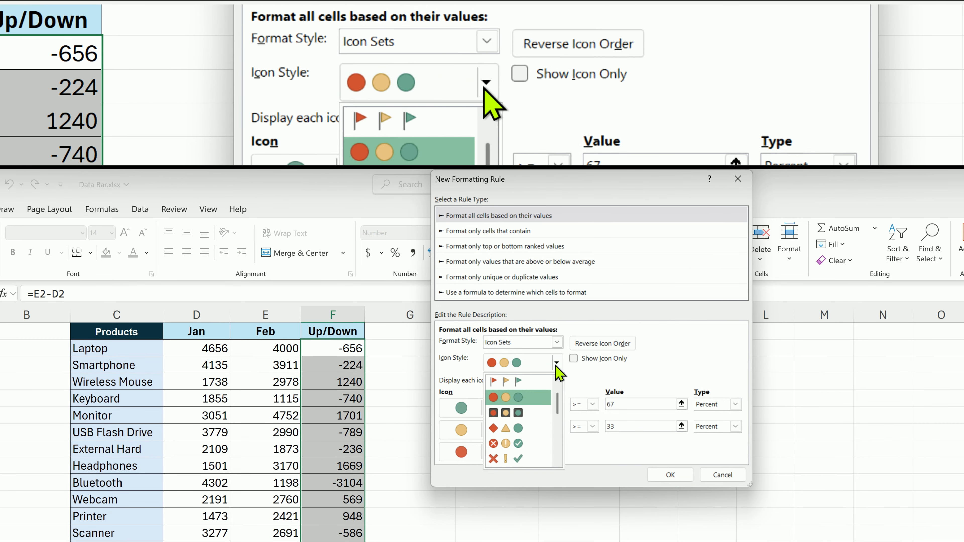
scroll(533, 441, "down", 3)
left_click(531, 450)
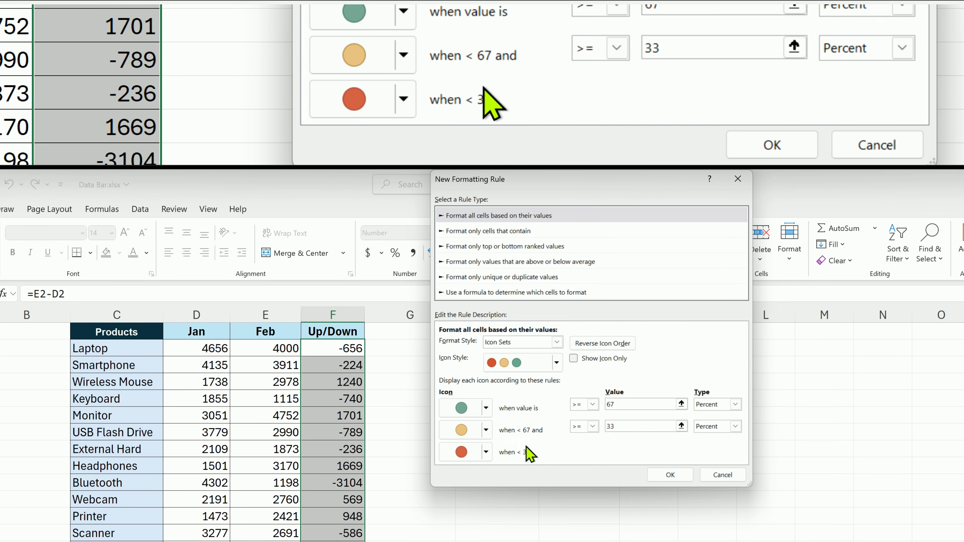
Make the green triangle's threshold a Number, shown for values >= 0
left_click(735, 404)
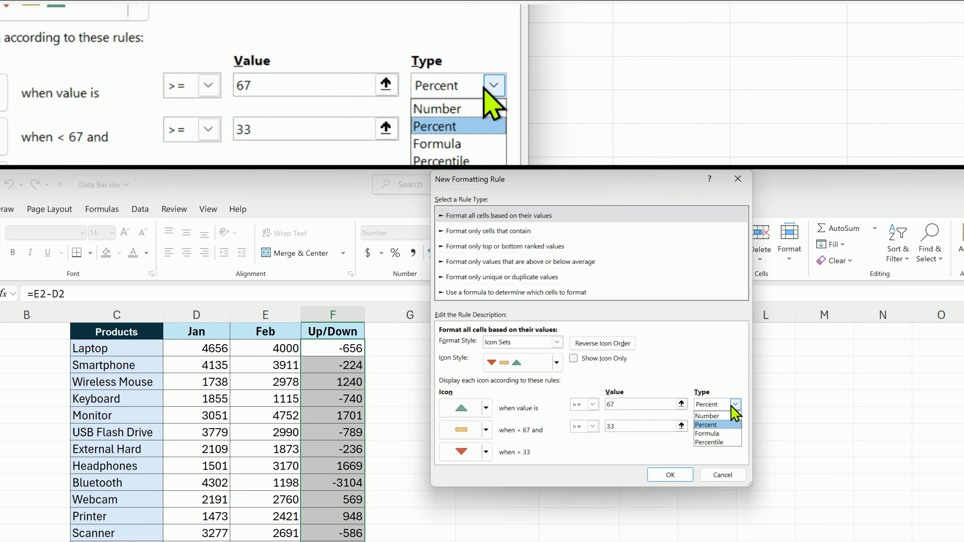
left_click(723, 414)
double_click(618, 404)
type("0")
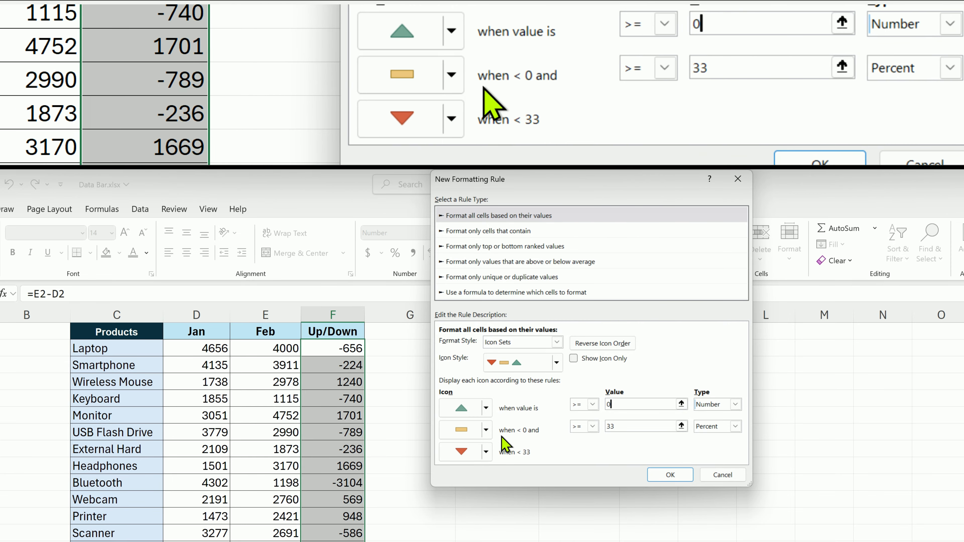
Replace the yellow dash with No Cell Icon, set its threshold to Number >= 0, and apply the rule to the Up/Down values
left_click(486, 431)
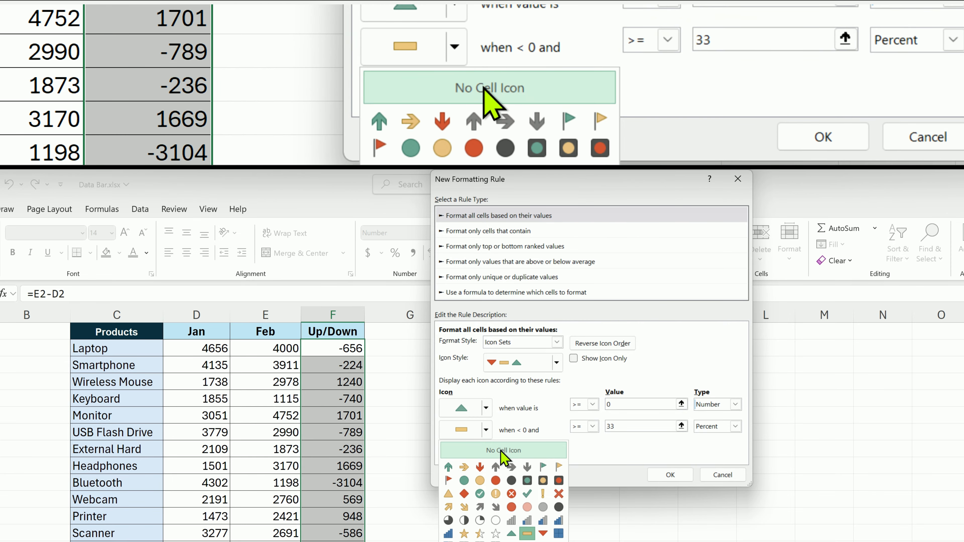
left_click(502, 452)
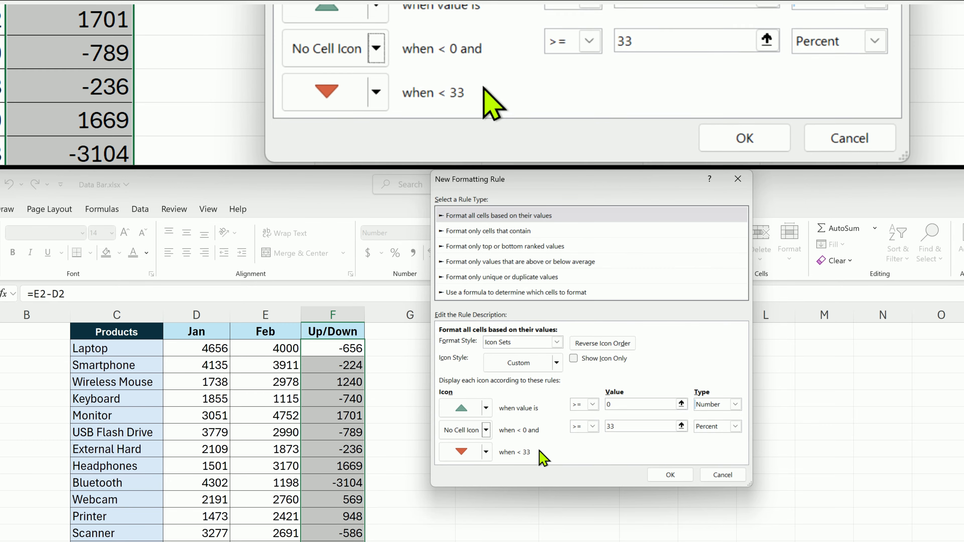
left_click(736, 426)
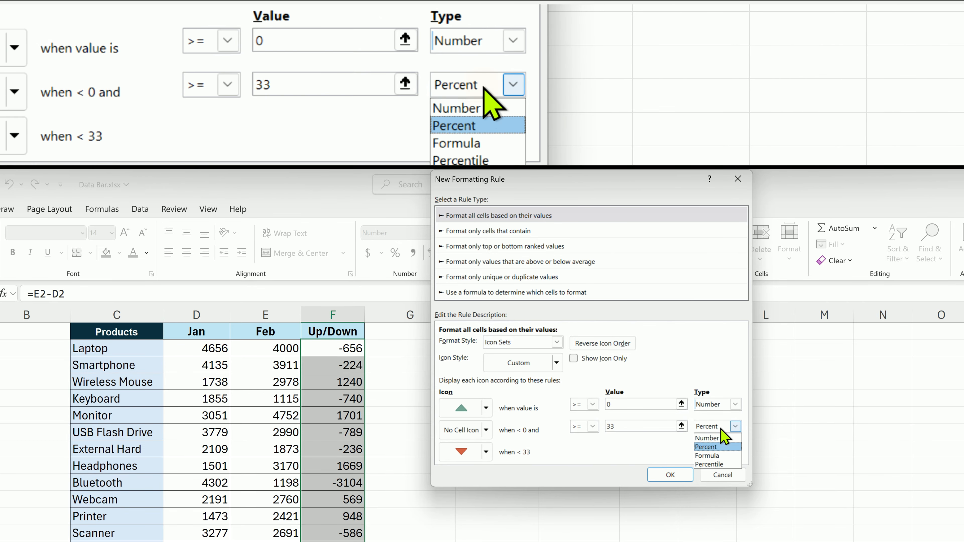
left_click(714, 438)
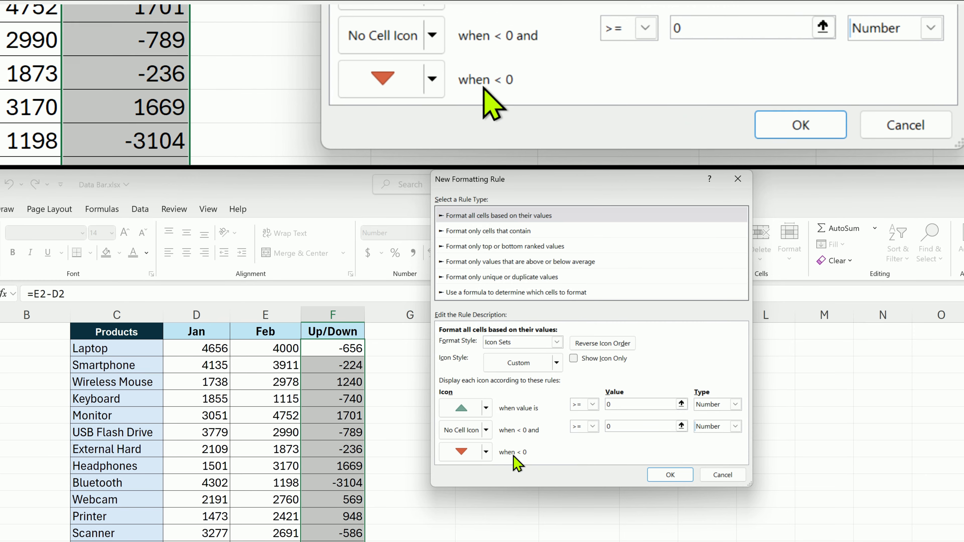
left_click(671, 475)
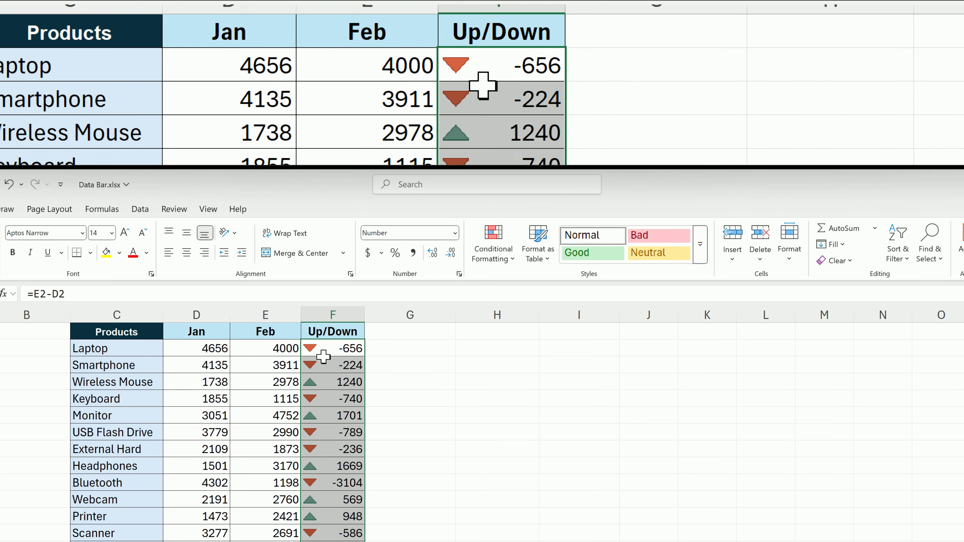
left_click_drag(320, 374, 322, 541)
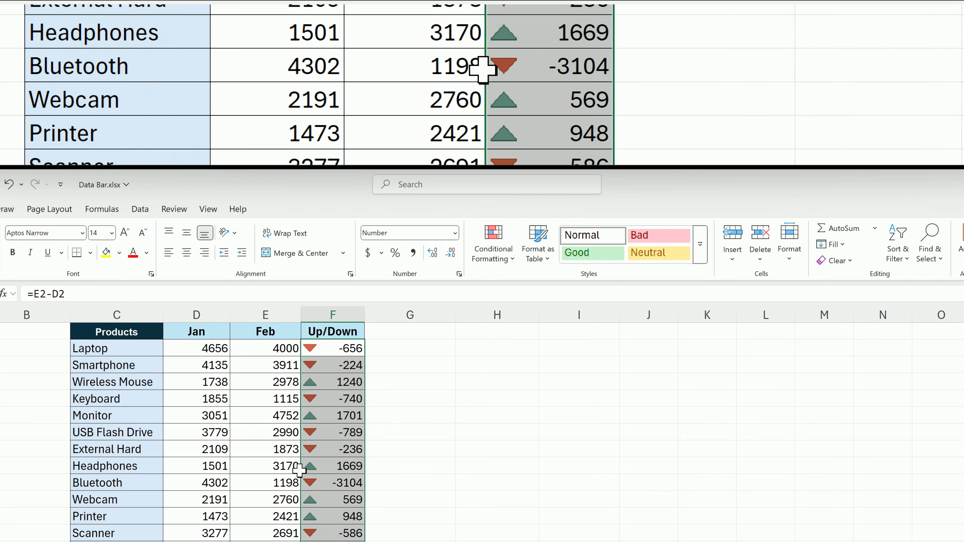
Edit the Up/Down icon set rule to show only the icons without the numbers, and apply it
left_click(493, 259)
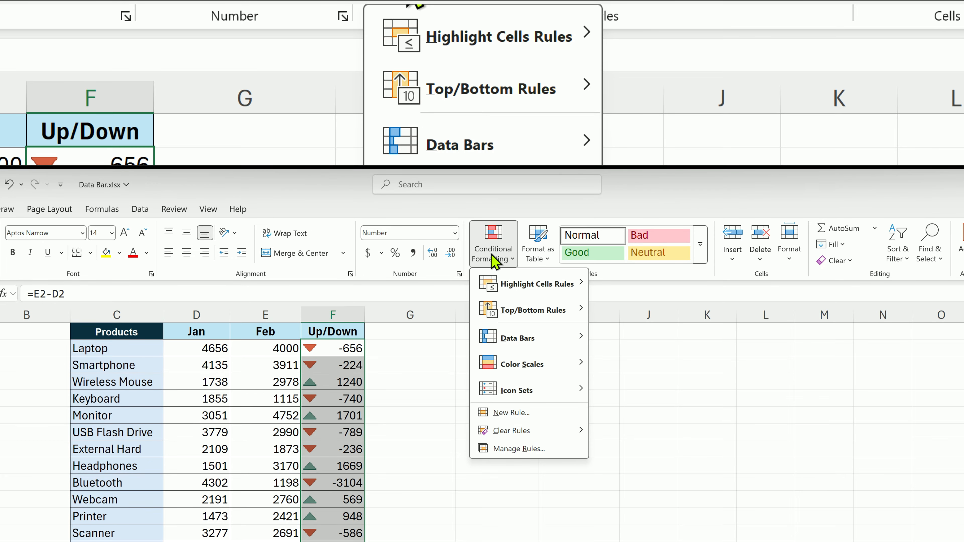
left_click(550, 445)
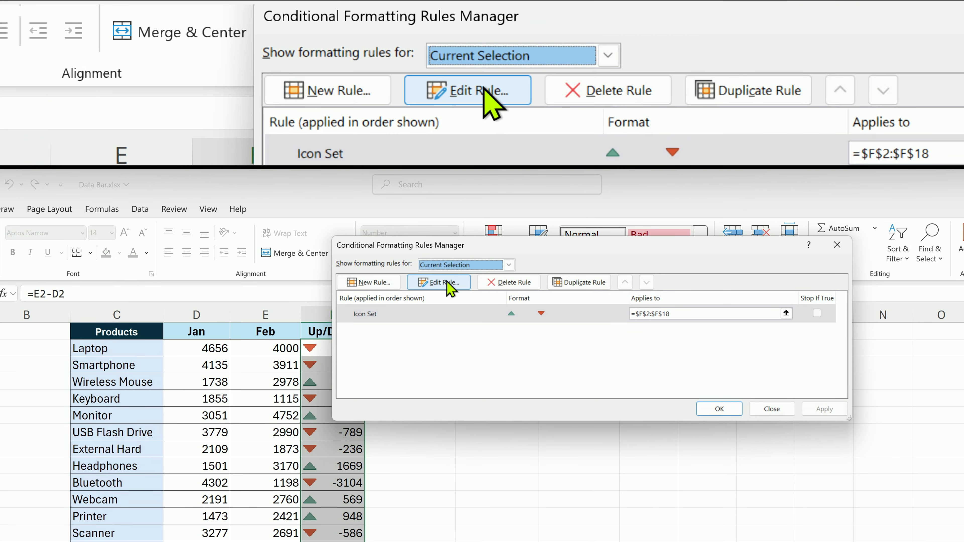
left_click(448, 283)
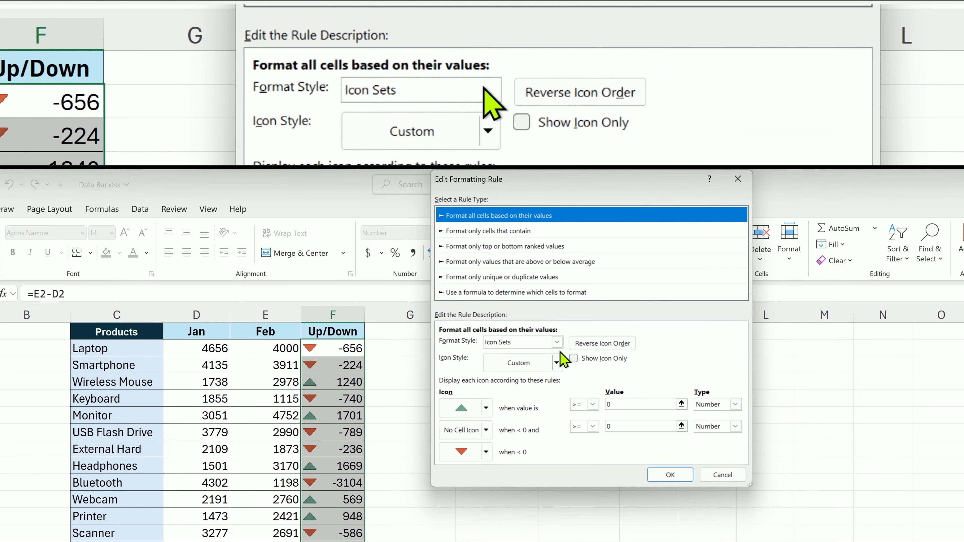
left_click(581, 360)
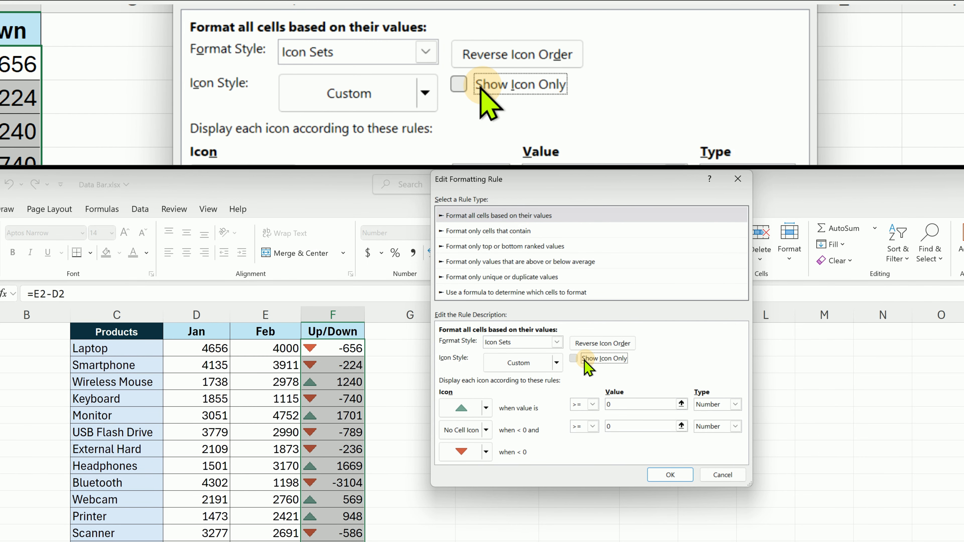
left_click(668, 474)
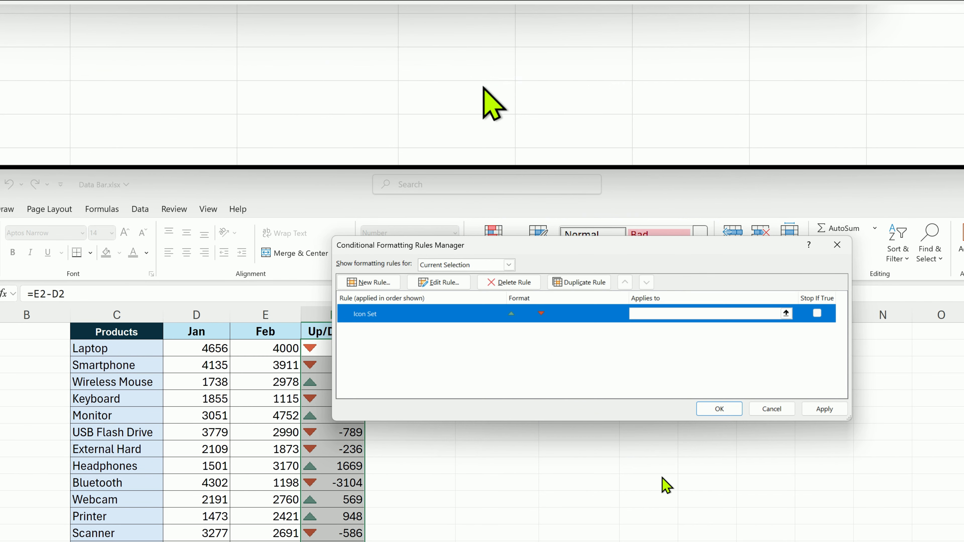
left_click(720, 409)
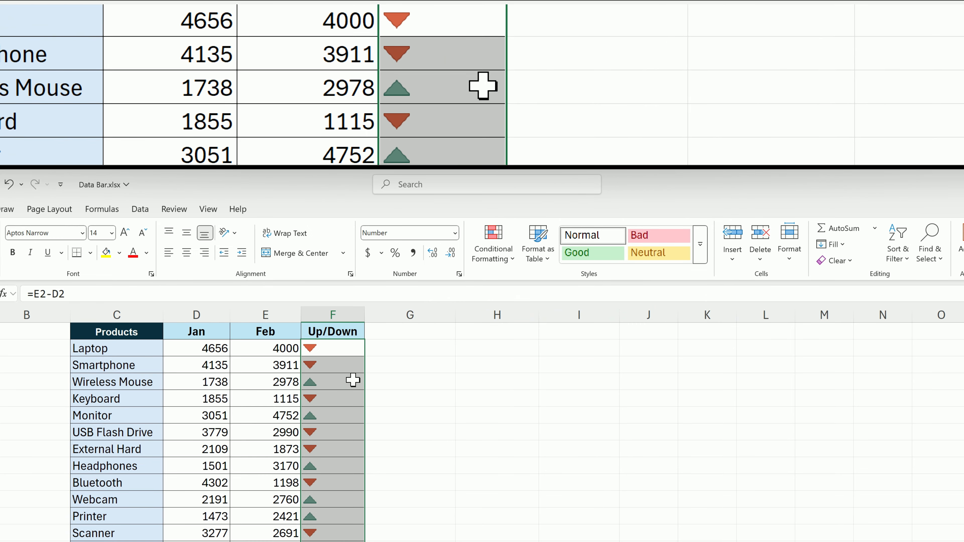
Center the icons horizontally in the Up/Down cells and deselect the range
left_click(192, 259)
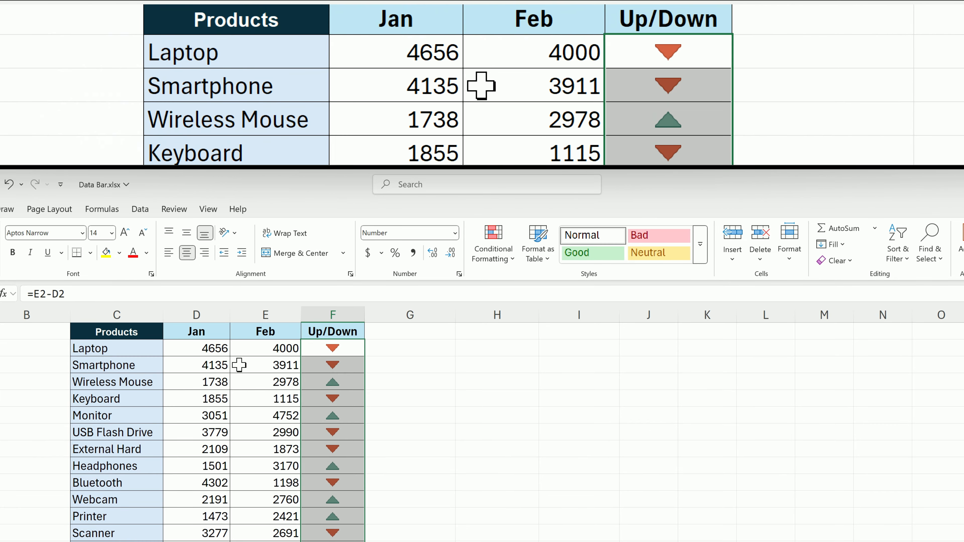
left_click(425, 375)
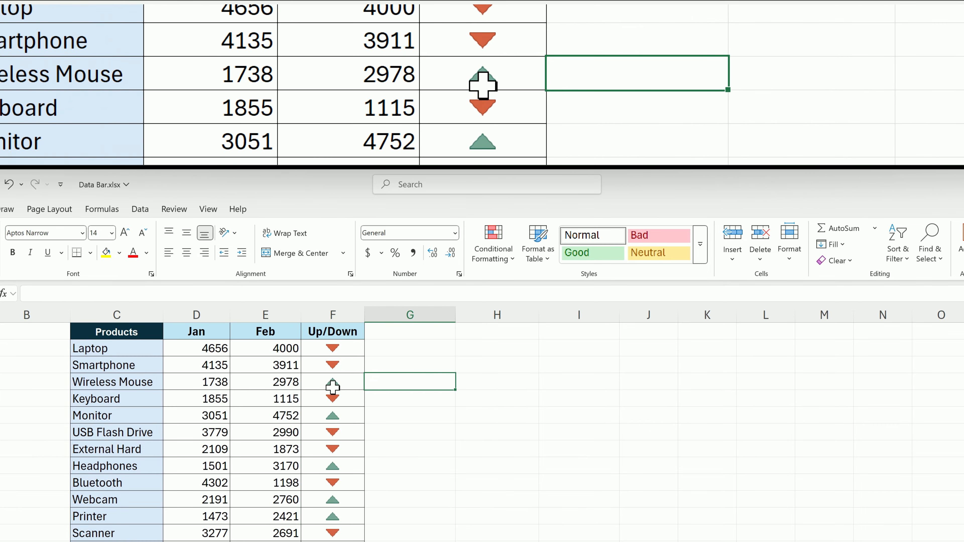